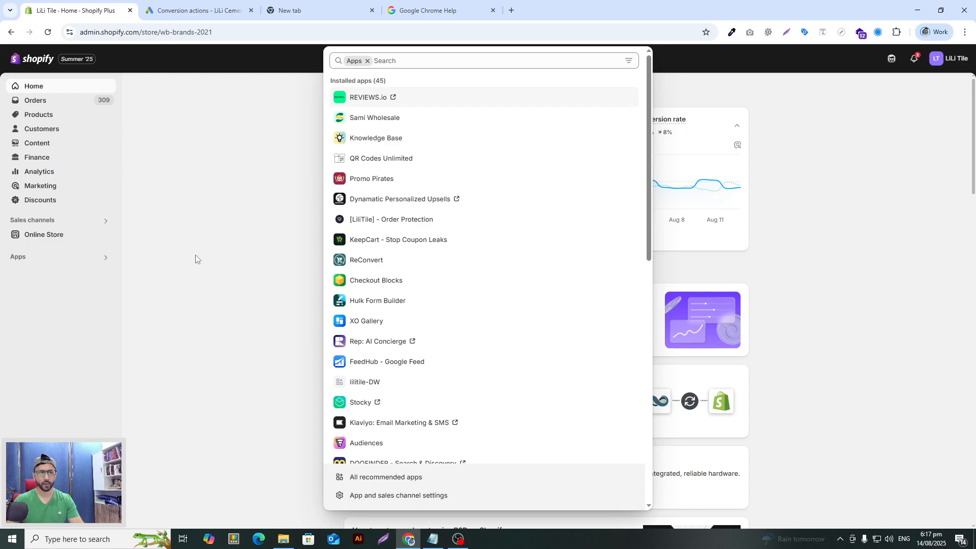
Step: Search the store's installed apps for "google" and open the Google & YouTube app
left_click(197, 262)
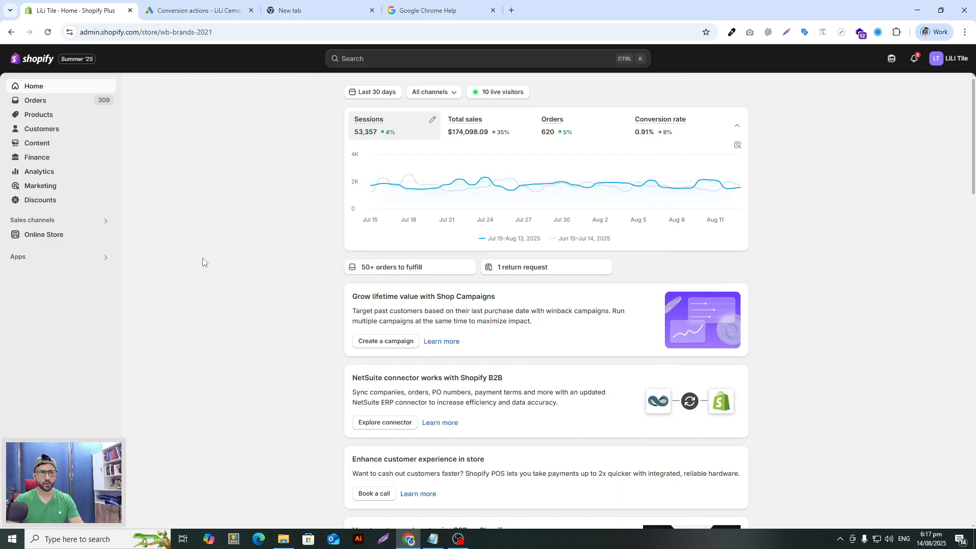
left_click(44, 260)
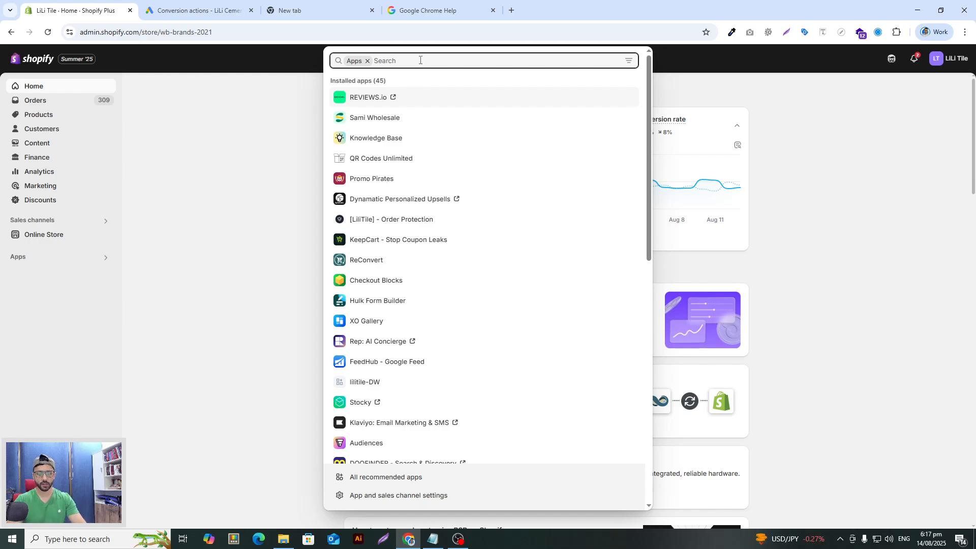
type("google")
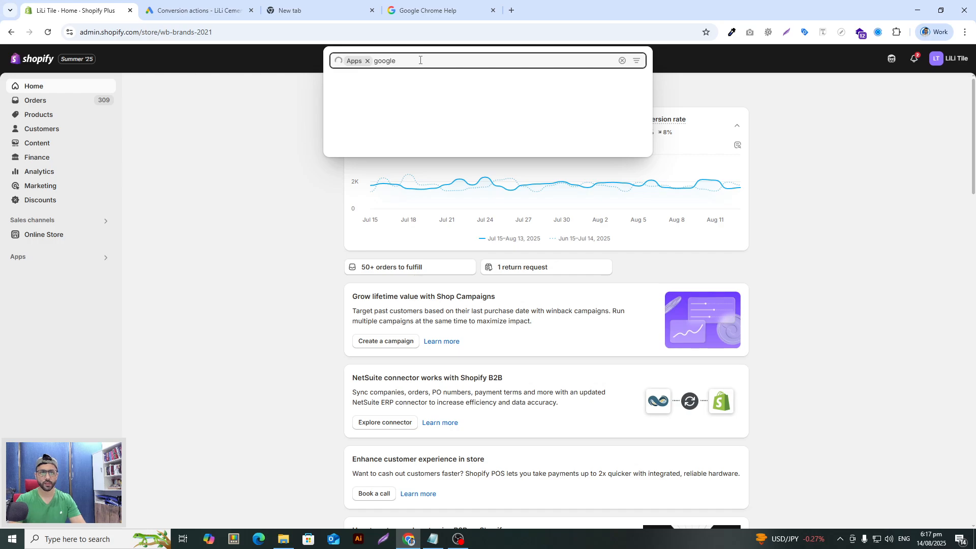
left_click(407, 109)
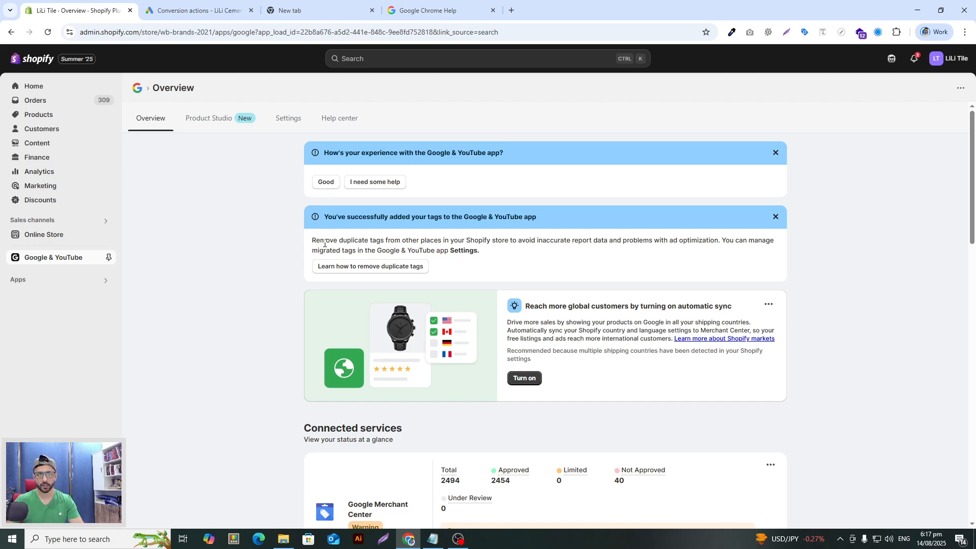
Step: Read the notice about removing duplicate tags on the Google & YouTube overview page
left_click_drag(312, 244, 506, 238)
left_click(507, 242)
left_click_drag(508, 240, 321, 240)
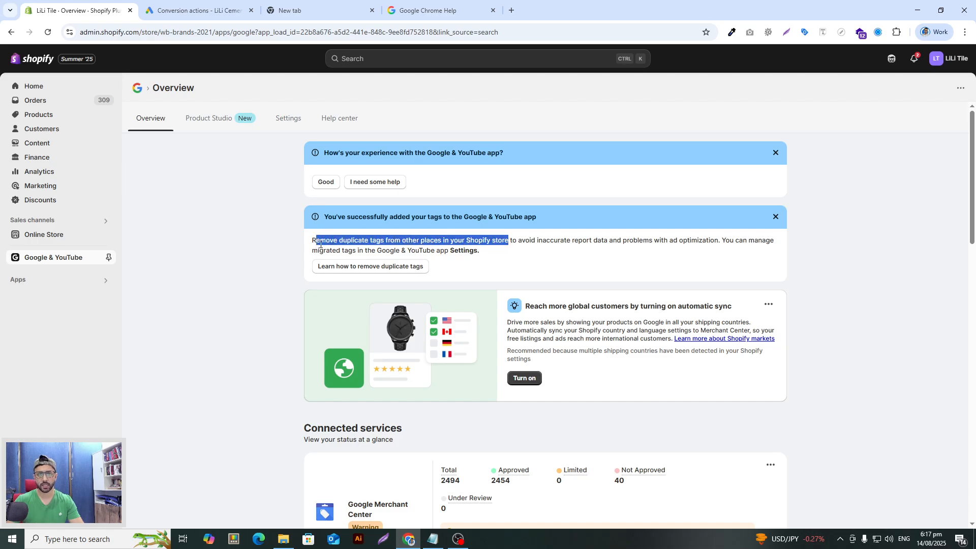
left_click(320, 244)
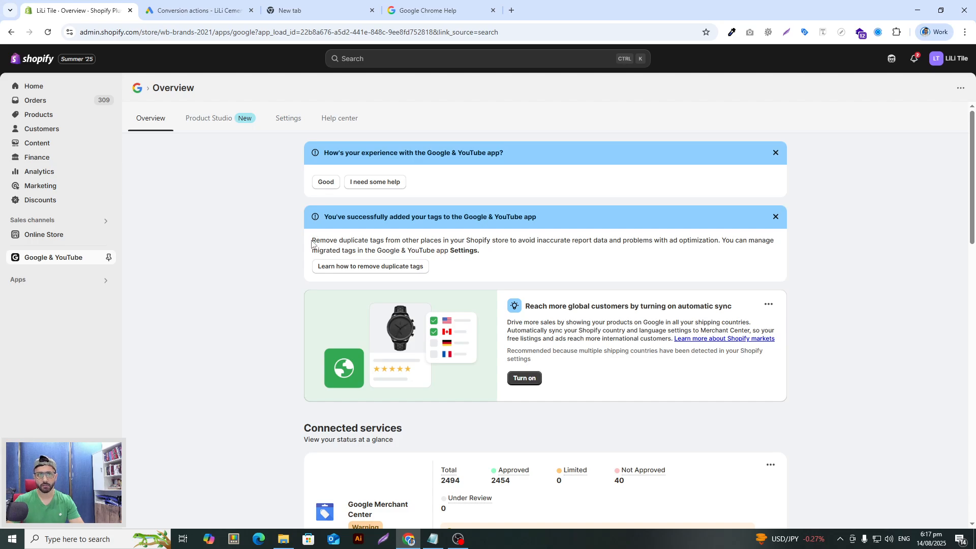
Step: Switch to Google Ads and expand the Purchase goal in the conversions summary
left_click(199, 10)
scroll(304, 414, "down", 2)
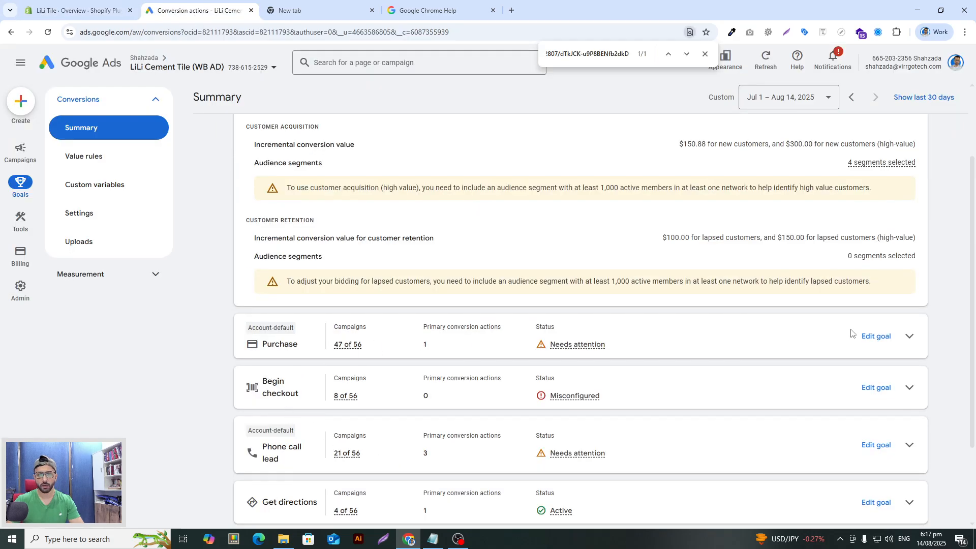
left_click(910, 337)
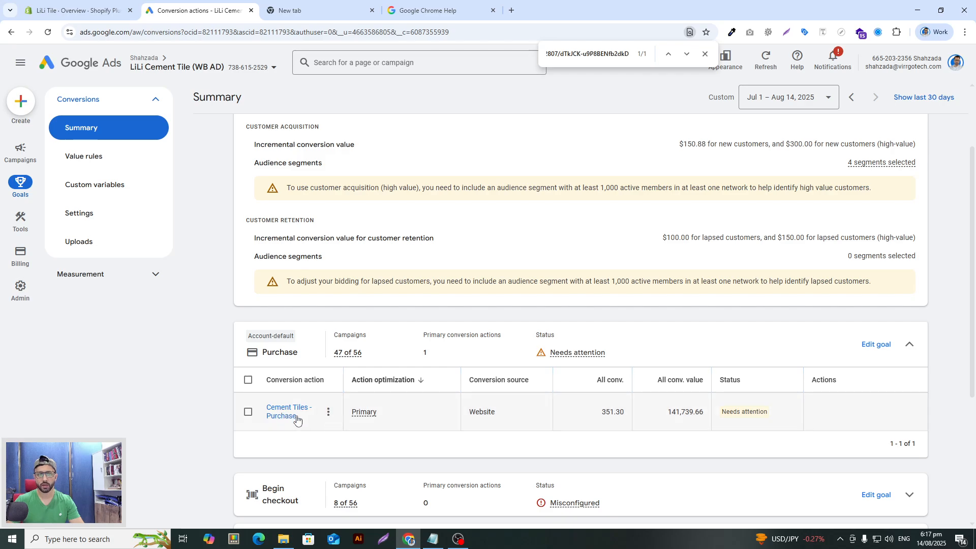
Step: Compare Shopify's duplicate-tags notice with the Cement Tiles - Purchase conversion action in Google Ads, ending back in Shopify
left_click(76, 10)
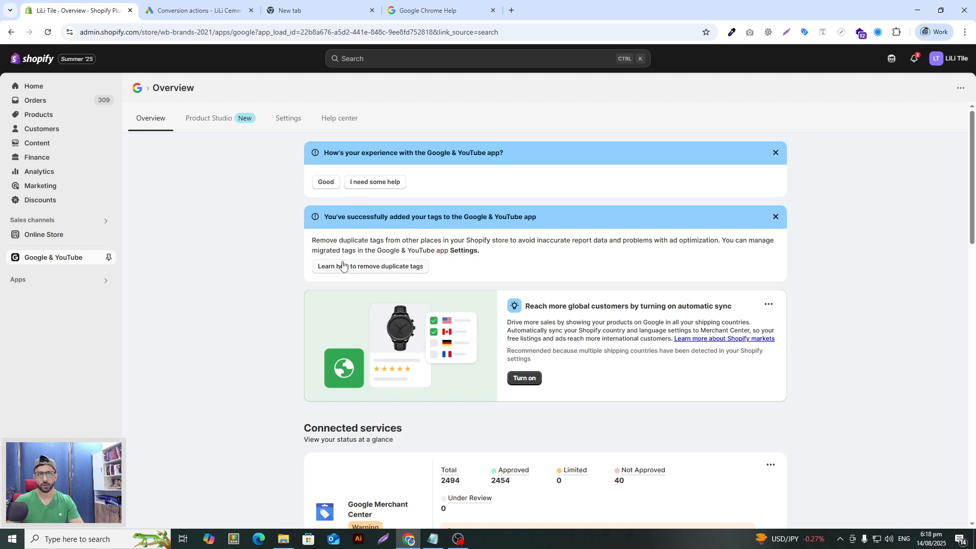
left_click_drag(312, 241, 365, 242)
left_click(327, 245)
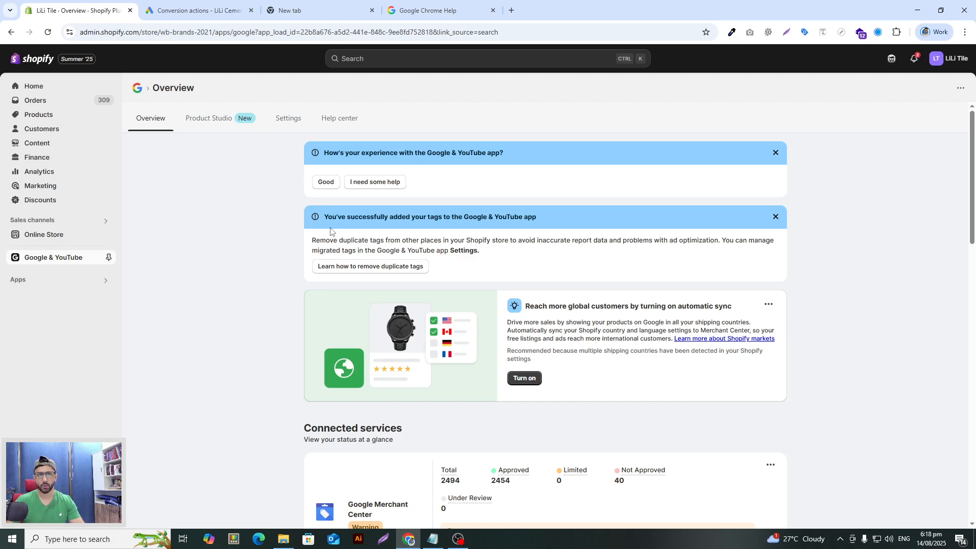
left_click(199, 10)
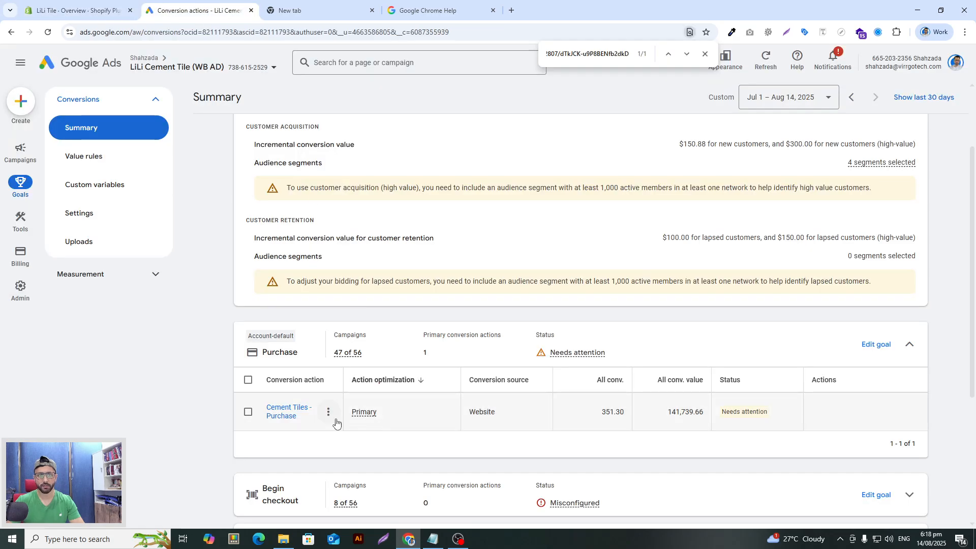
left_click(108, 6)
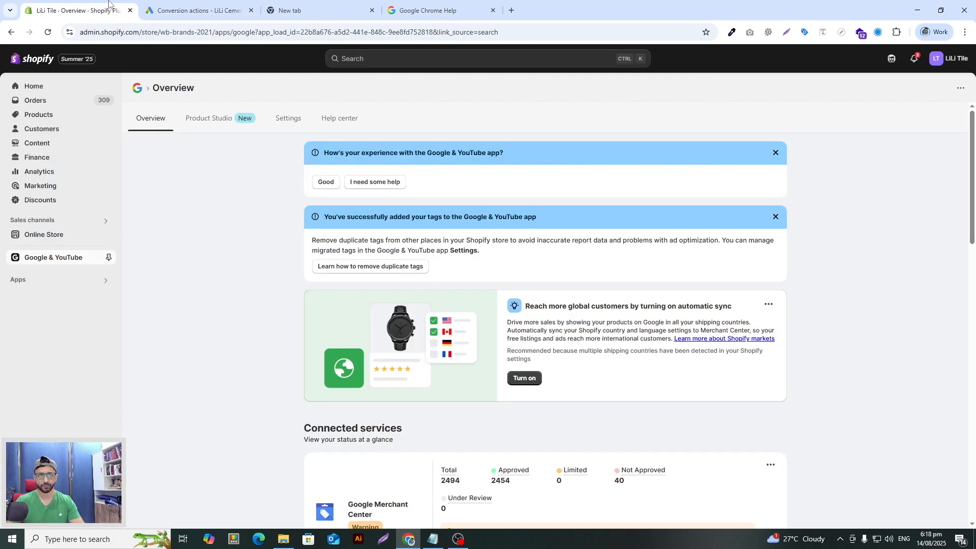
Step: Find the conversion measurement section in the Google & YouTube app settings using "conv" and open its Measure Conversions page
left_click(288, 119)
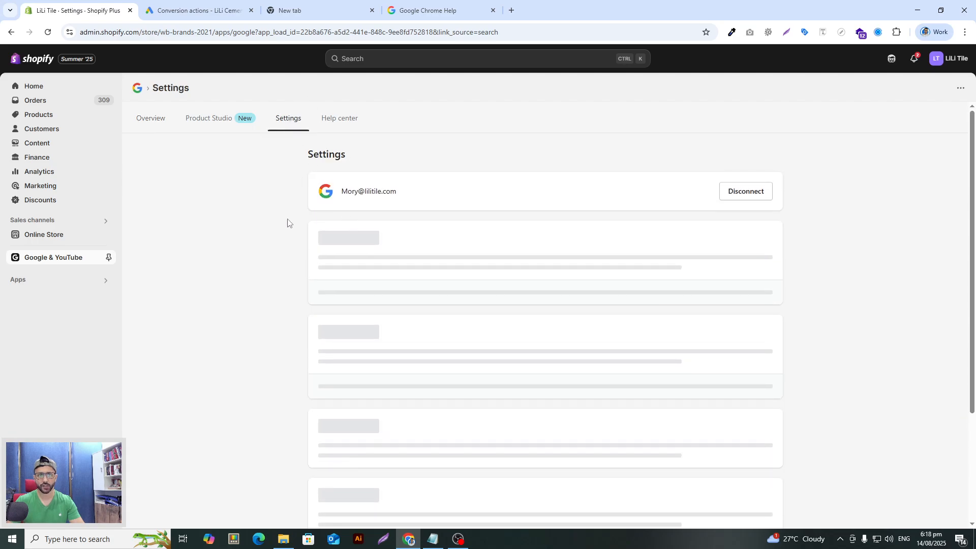
scroll(418, 360, "down", 2)
scroll(418, 360, "down", 4)
scroll(577, 373, "down", 2)
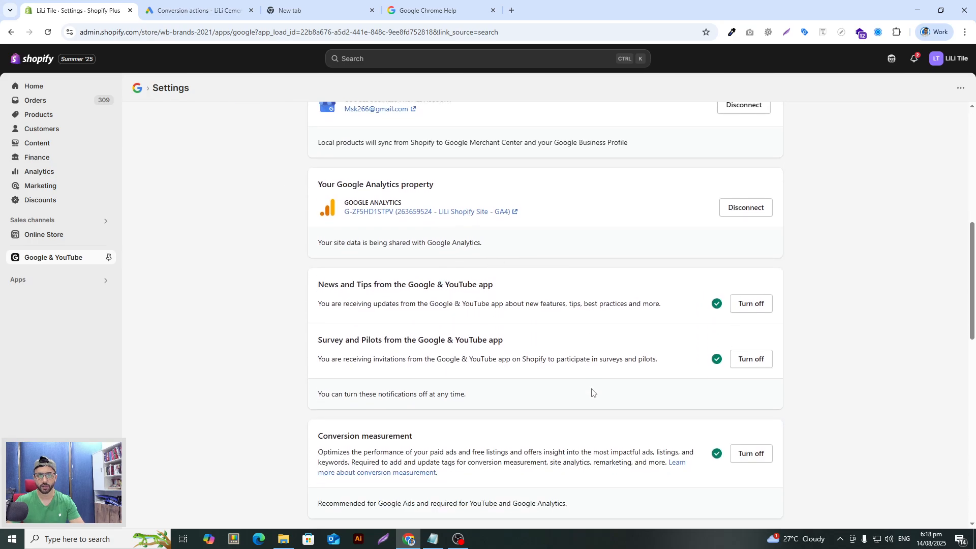
key("ctrl+f")
type("convres")
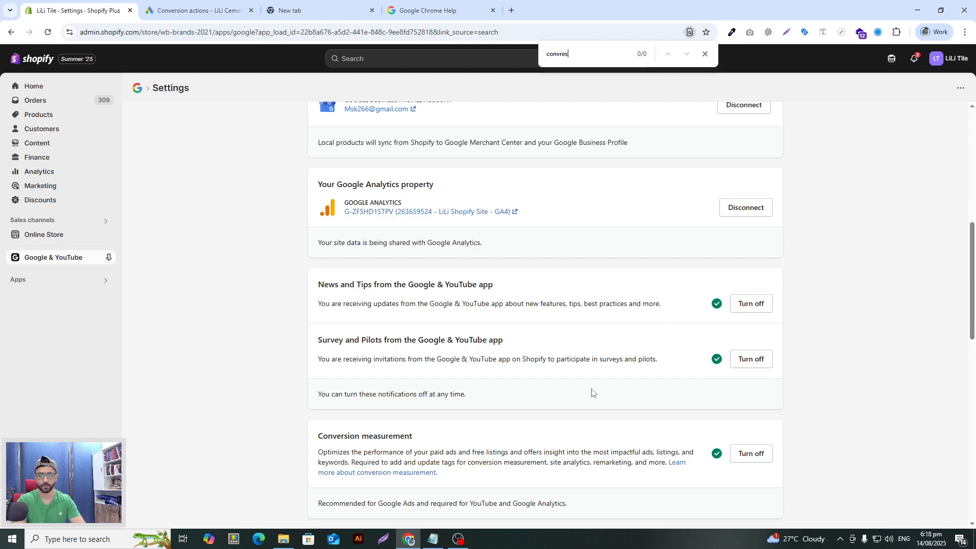
key("BackSpace")
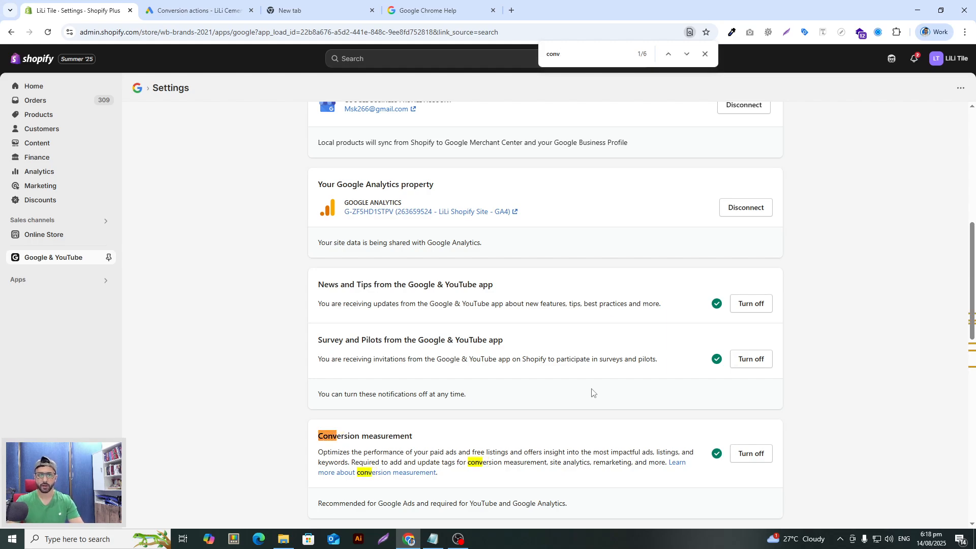
scroll(592, 394, "down", 3)
left_click(750, 406)
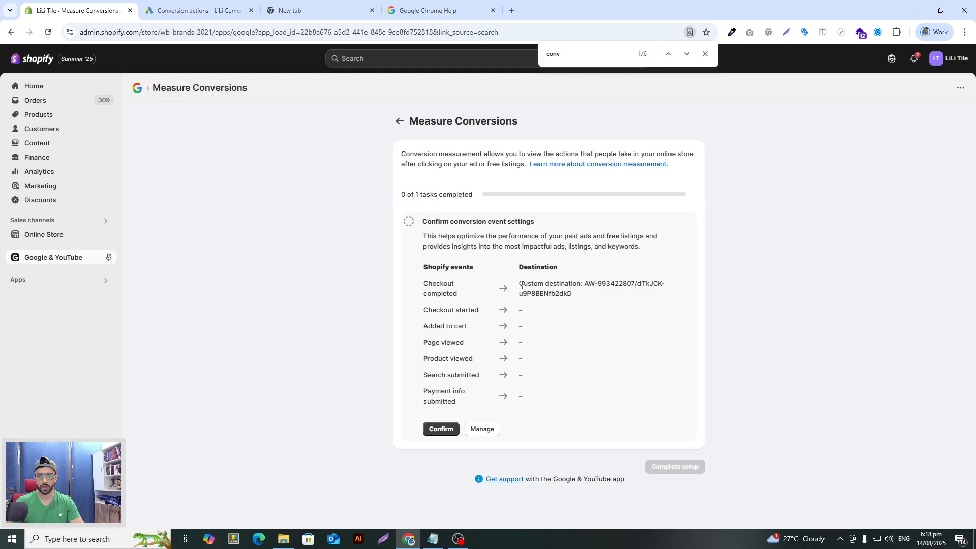
Step: Copy the Checkout completed destination and open the Install the tag yourself instructions for Cement Tiles - Purchase in Google Ads
left_click_drag(520, 284, 576, 301)
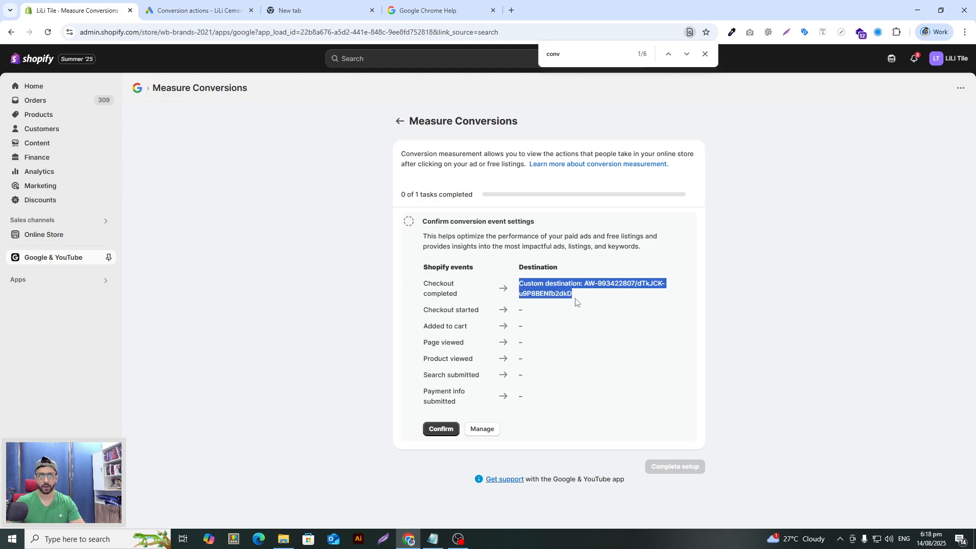
left_click(217, 7)
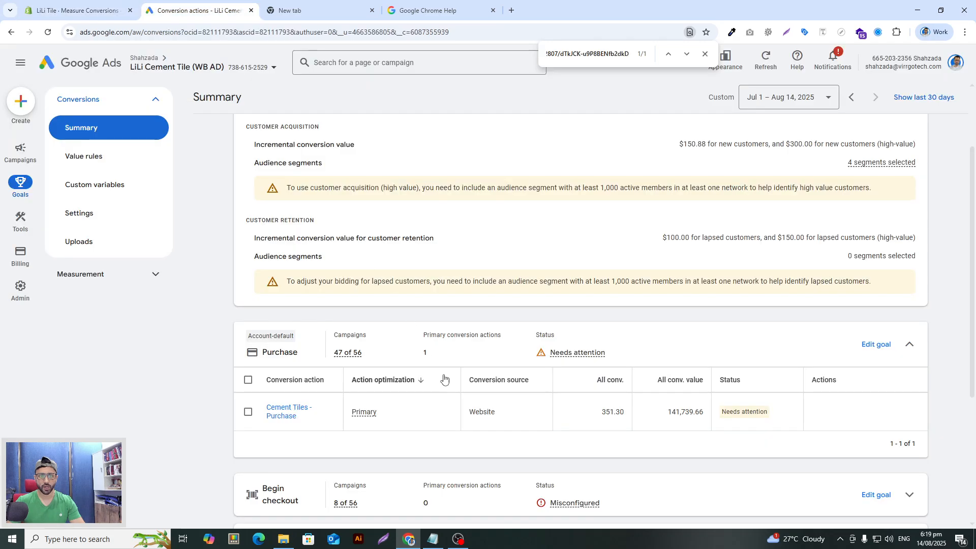
left_click(291, 413)
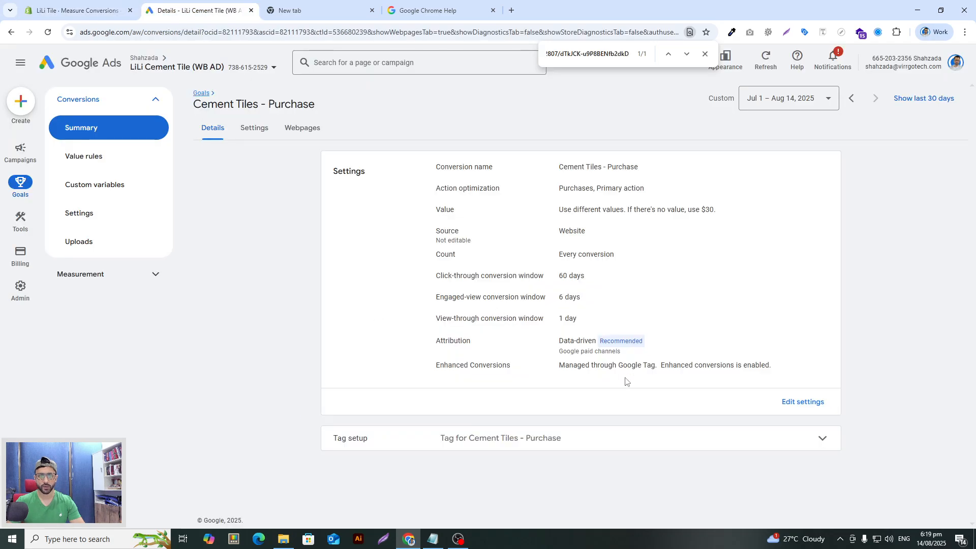
left_click(642, 446)
scroll(643, 437, "down", 1)
left_click(636, 435)
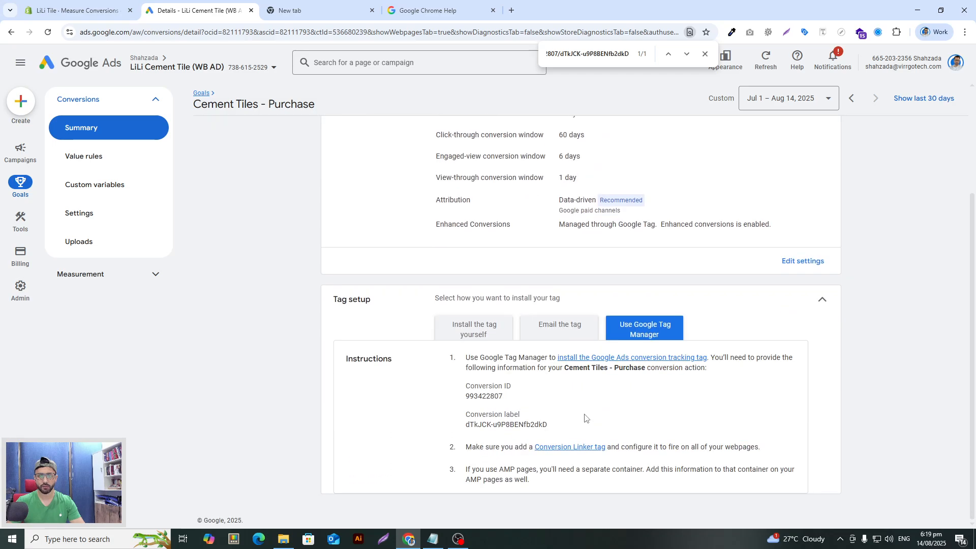
left_click(452, 331)
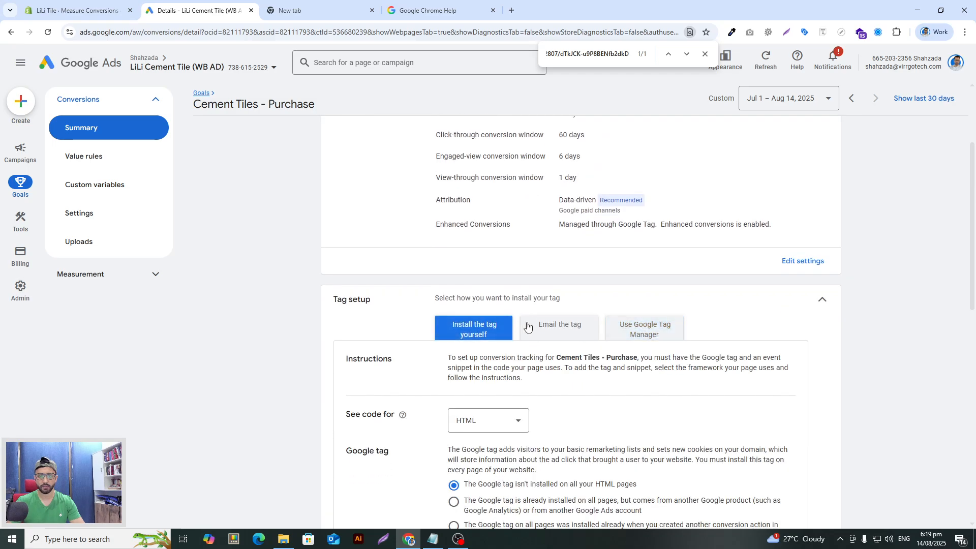
Step: Search the Cement Tiles - Purchase event snippet for the copied destination ID, without the "Custom destination:" prefix
scroll(603, 396, "down", 10)
key("ctrl+f")
type("AW-993422807/dTkJCK-u9P8BENfb2dkD")
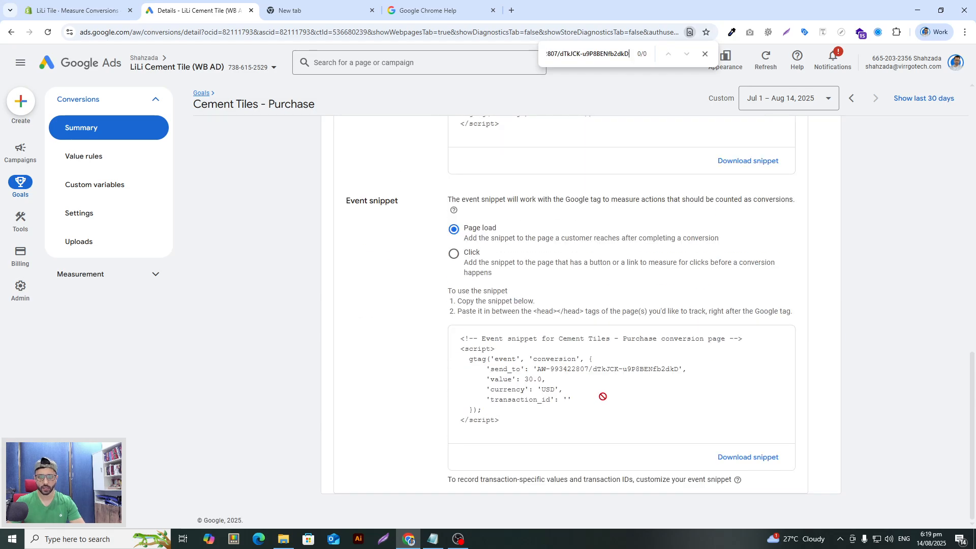
key("BackSpace")
key("BackSpace")
key("Home")
key("ctrl+shift+Right")
key("ctrl+shift+Right")
key("ctrl+shift+Right")
key("ctrl+shift+Left")
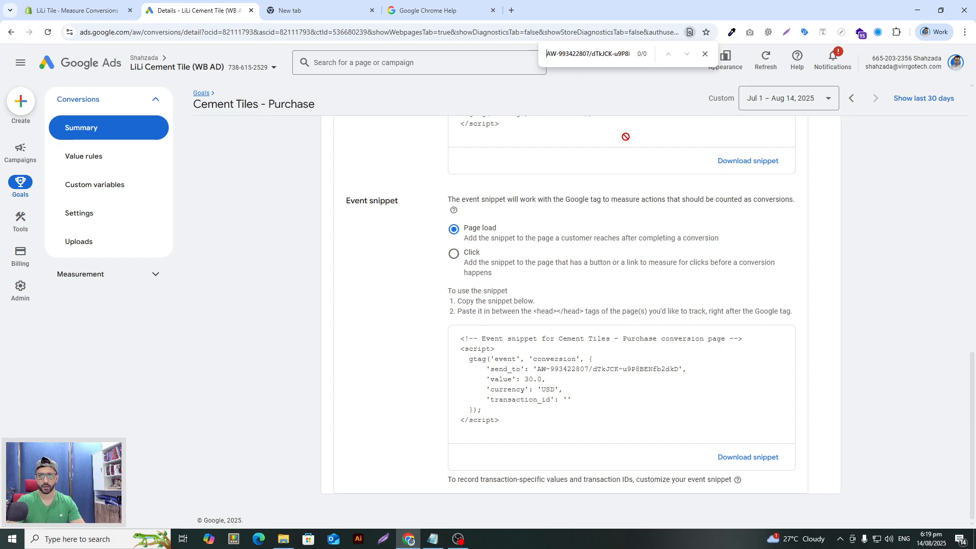
key("BackSpace")
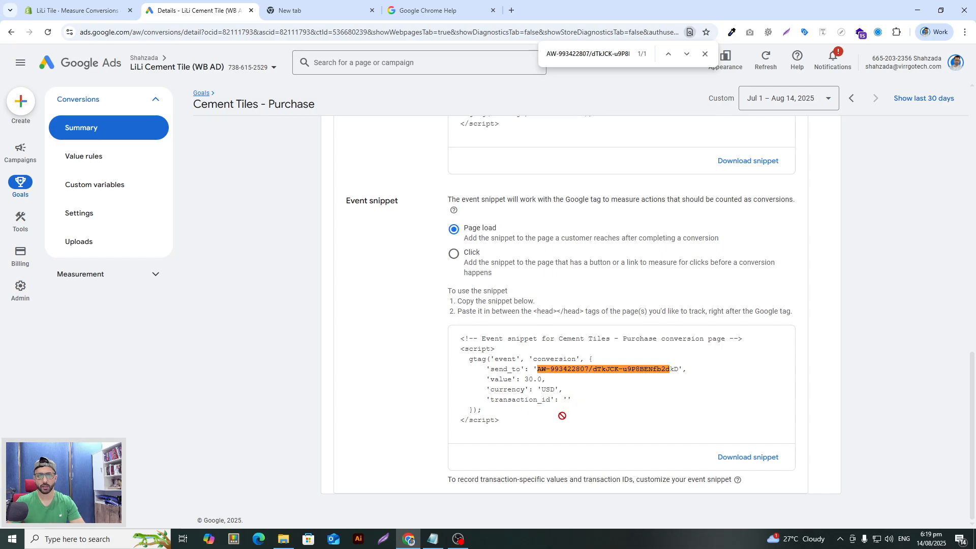
Step: Compare Shopify's Checkout completed destination with the Cement Tiles - Purchase tag and settings in Google Ads
left_click(50, 4)
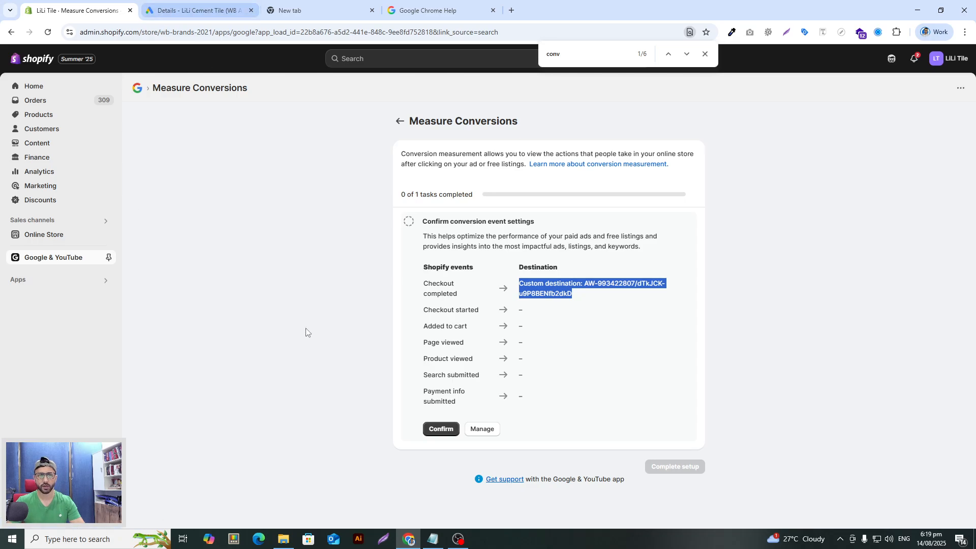
left_click(193, 10)
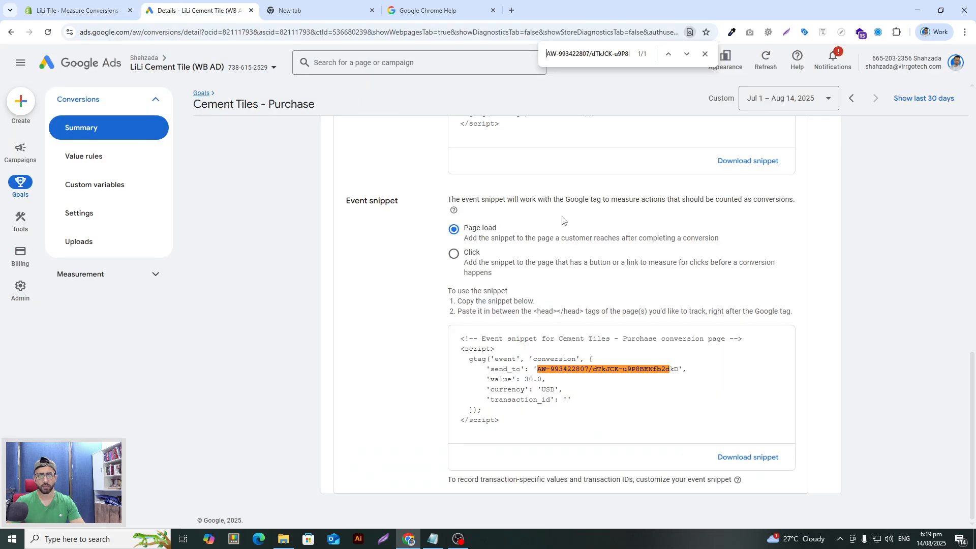
scroll(563, 349, "up", 10)
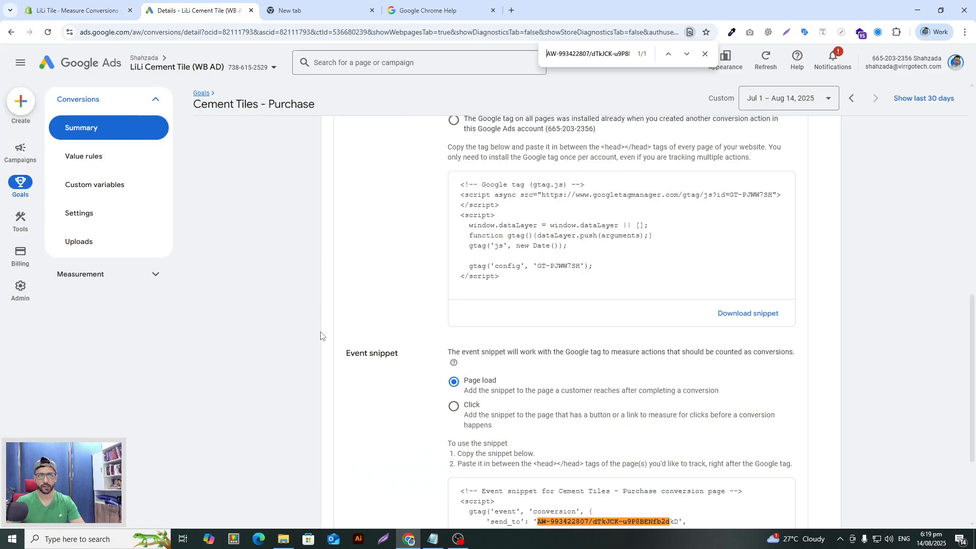
scroll(564, 350, "up", 4)
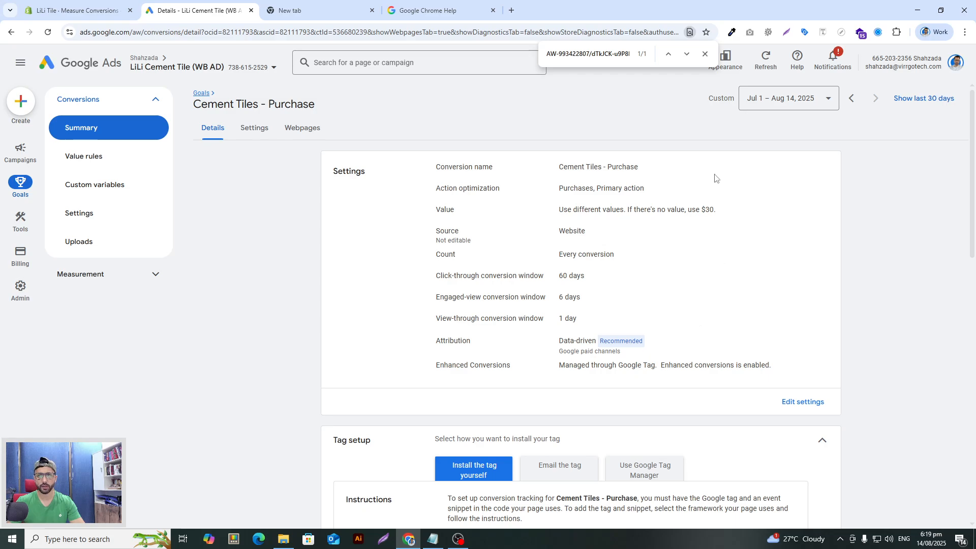
Step: Start a new conversion action from the Google Ads conversions summary and deselect conversions from phone calls
left_click(705, 54)
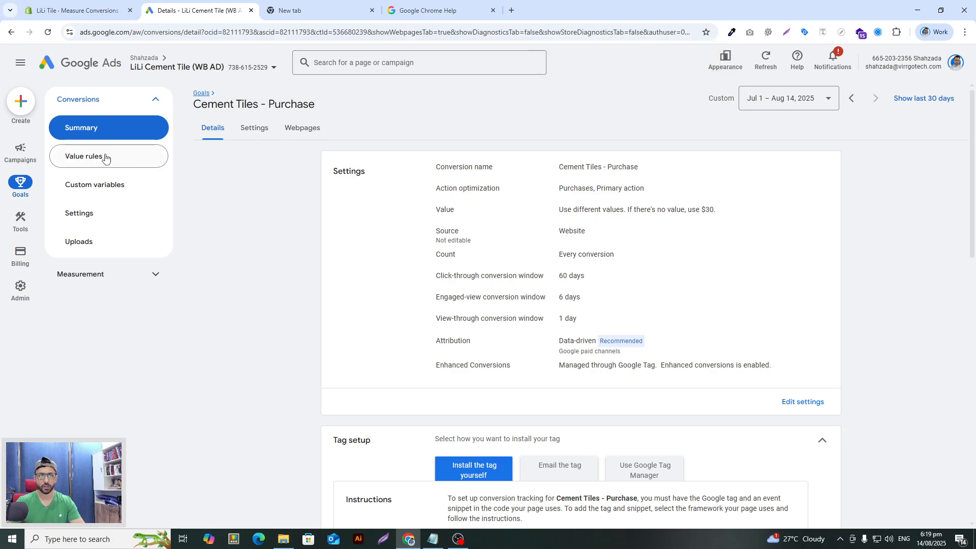
left_click(96, 136)
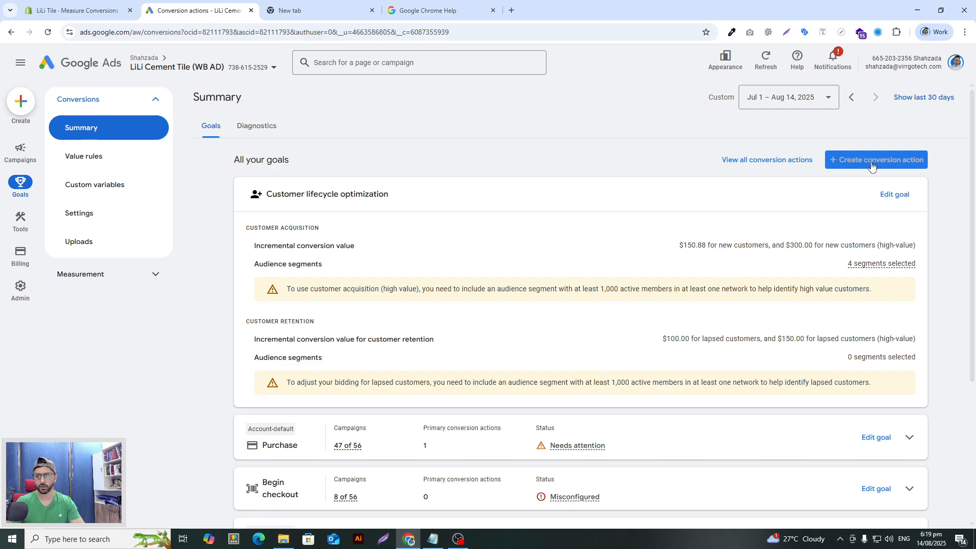
left_click(913, 166)
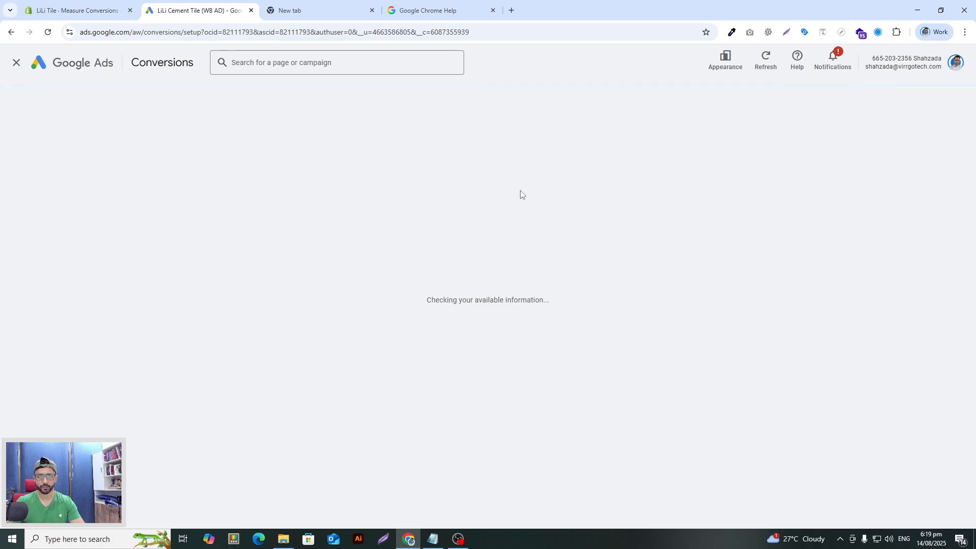
left_click(677, 342)
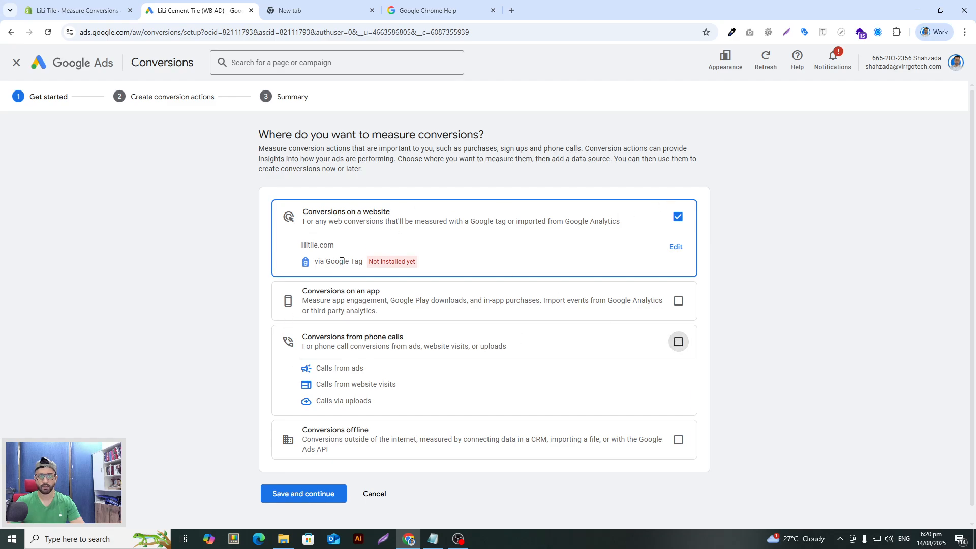
Step: Edit the website conversion source and scan lilitile.com for available data sources
left_click_drag(315, 262, 363, 262)
left_click(371, 263)
left_click(682, 252)
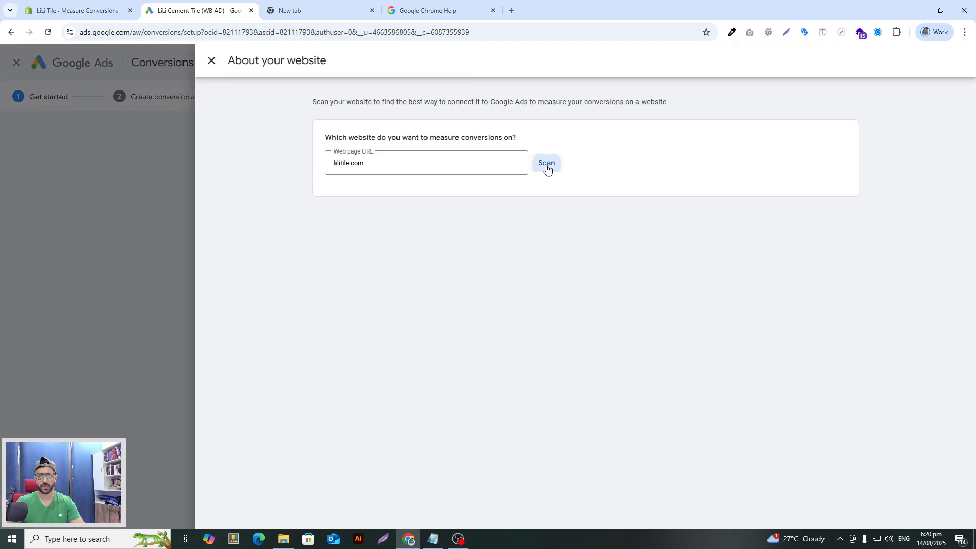
left_click(547, 165)
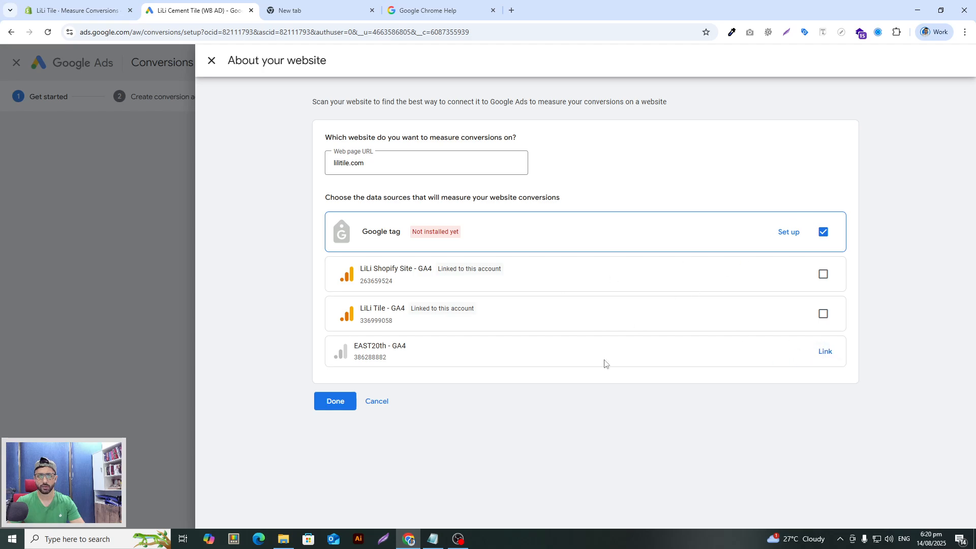
Step: Accept the lilitile.com website source with Google tag selected, reopen it for editing, and run the Google tag setup
left_click(328, 404)
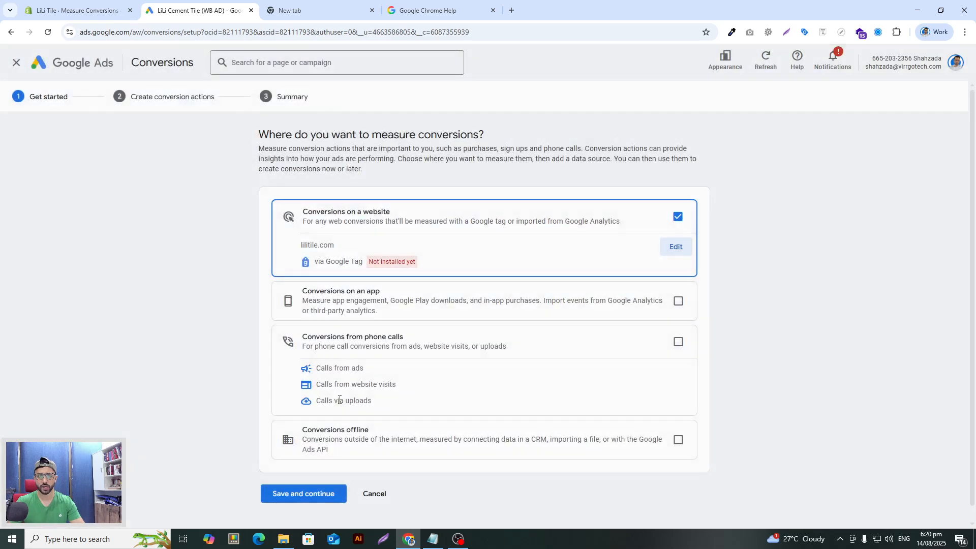
left_click(670, 248)
left_click(545, 166)
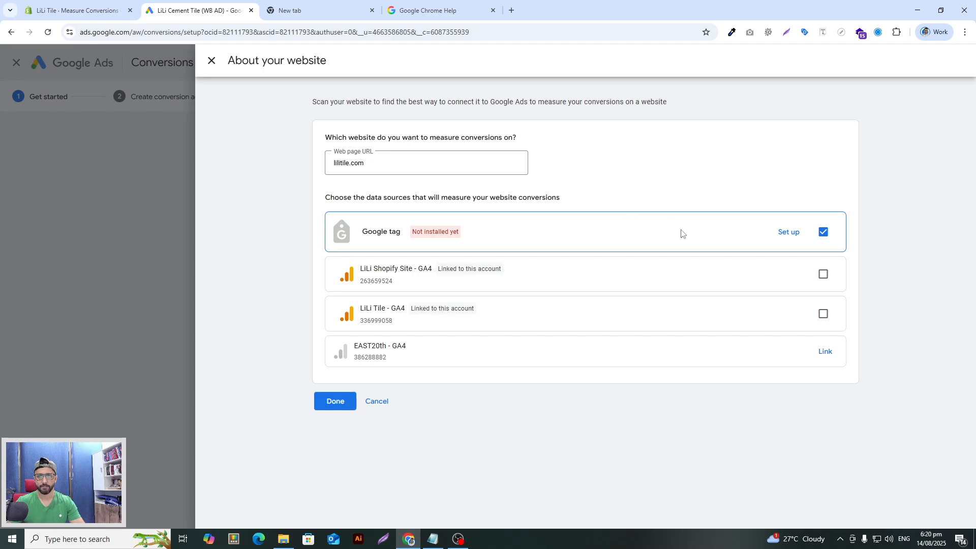
left_click(786, 236)
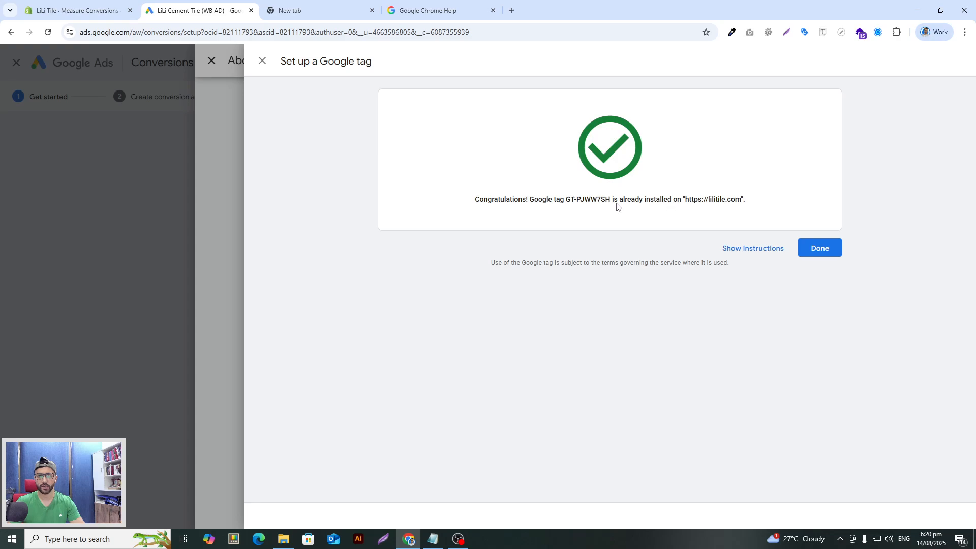
left_click(830, 249)
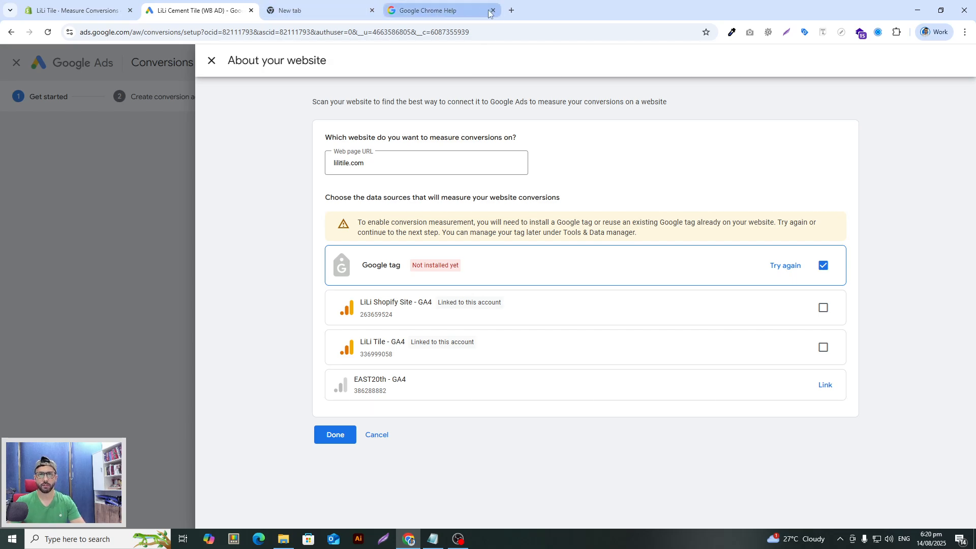
Step: Open lilitile.com in a new browser tab and list its tags with the Tag Explorer extension
left_click(510, 10)
type("lilitile.com")
key("Return")
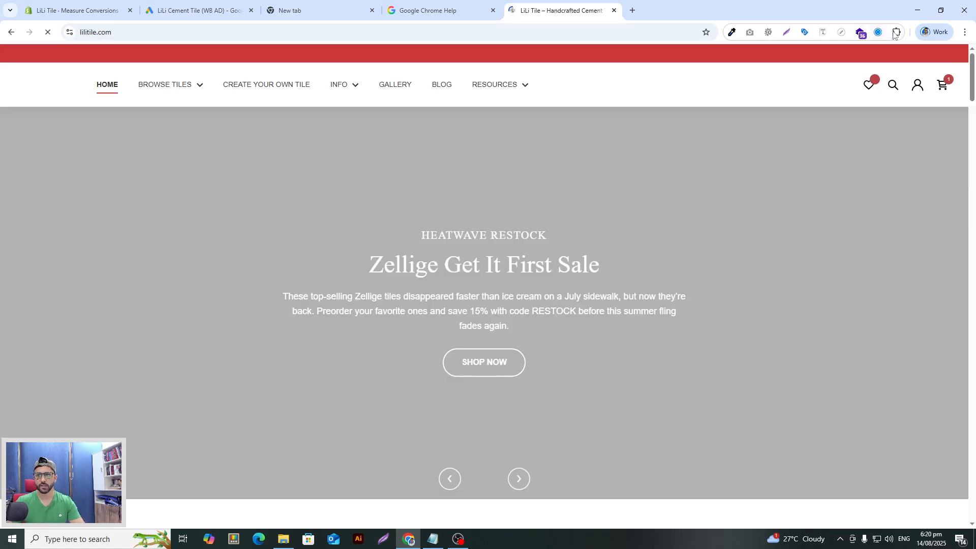
left_click(896, 32)
scroll(808, 254, "down", 3)
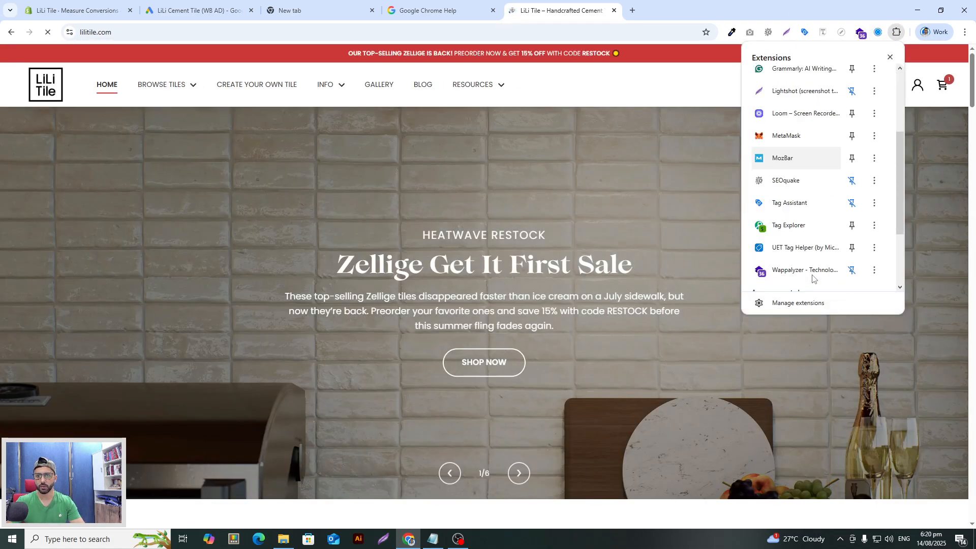
left_click(804, 229)
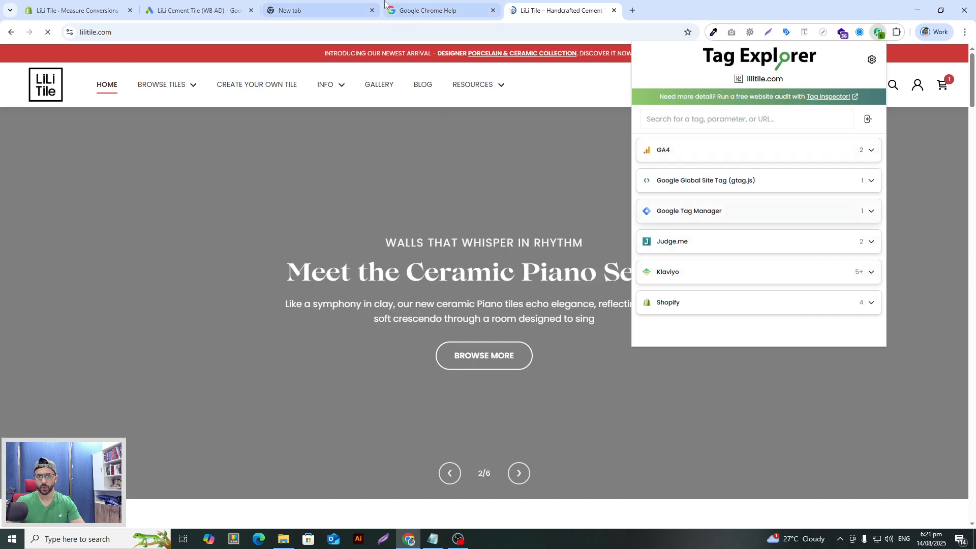
Step: Reopen Tag Explorer on the loaded lilitile.com page and examine the Google Ads Conversion requests
left_click(897, 32)
scroll(823, 168, "down", 3)
scroll(823, 168, "up", 3)
left_click(860, 33)
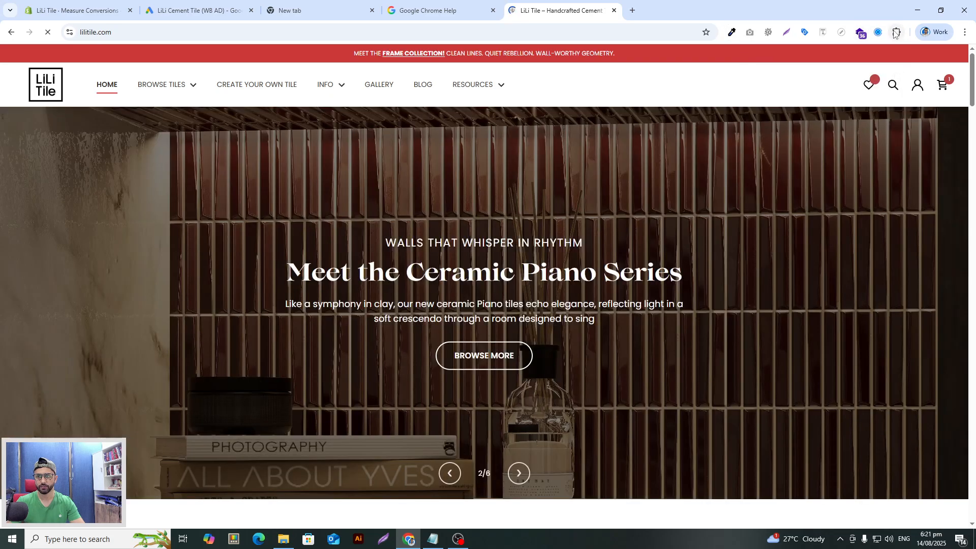
left_click(897, 32)
scroll(805, 228, "down", 5)
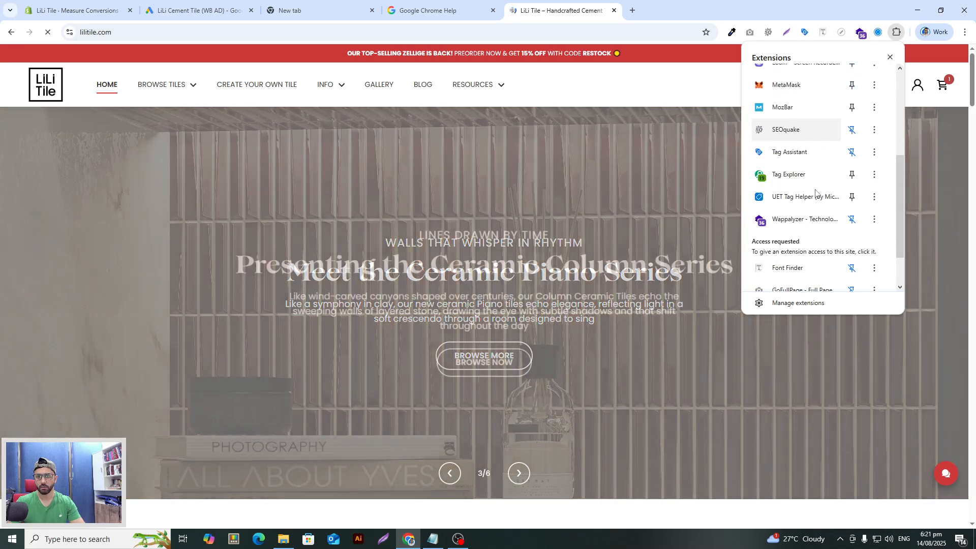
left_click(795, 127)
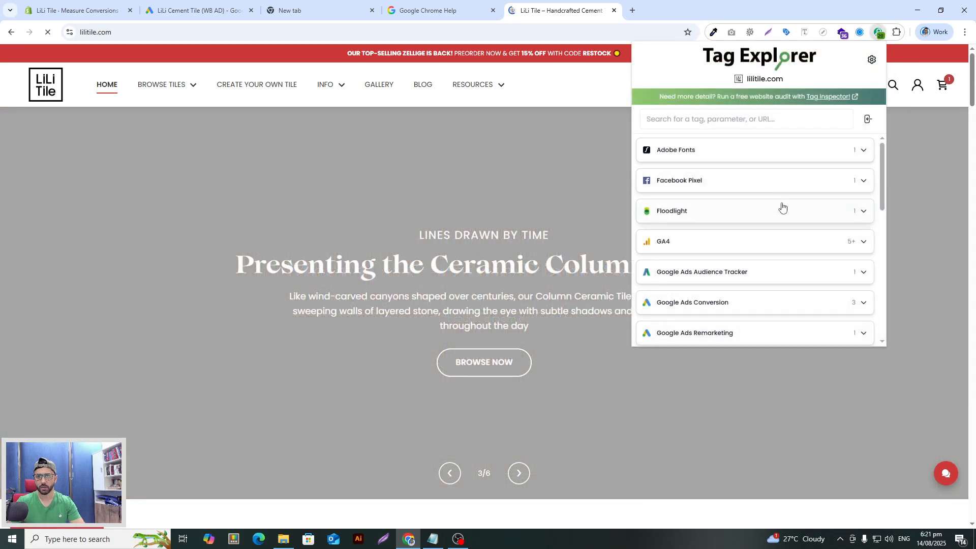
scroll(747, 270, "down", 1)
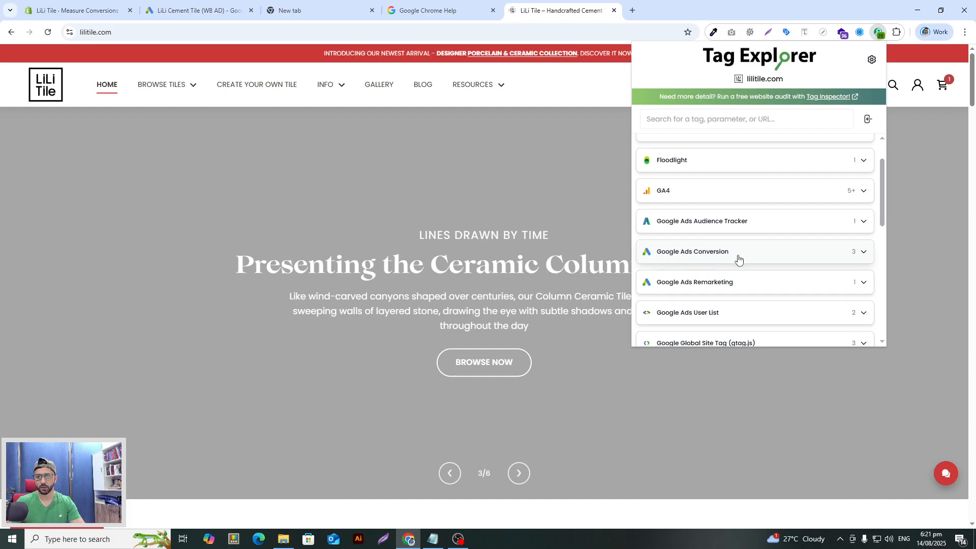
left_click(808, 261)
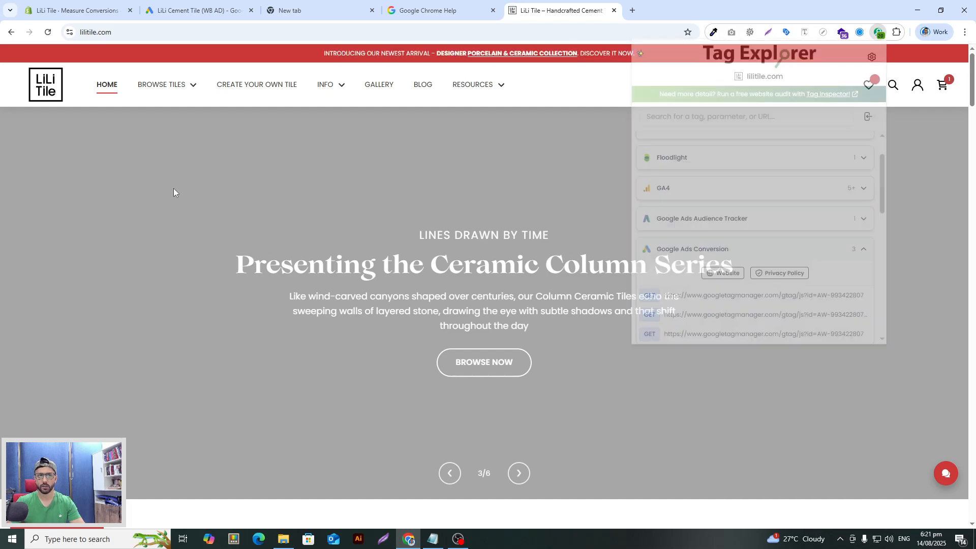
Step: Return to the Google Ads website source, accept it with Google tag selected, and continue to creating conversion actions
left_click(199, 10)
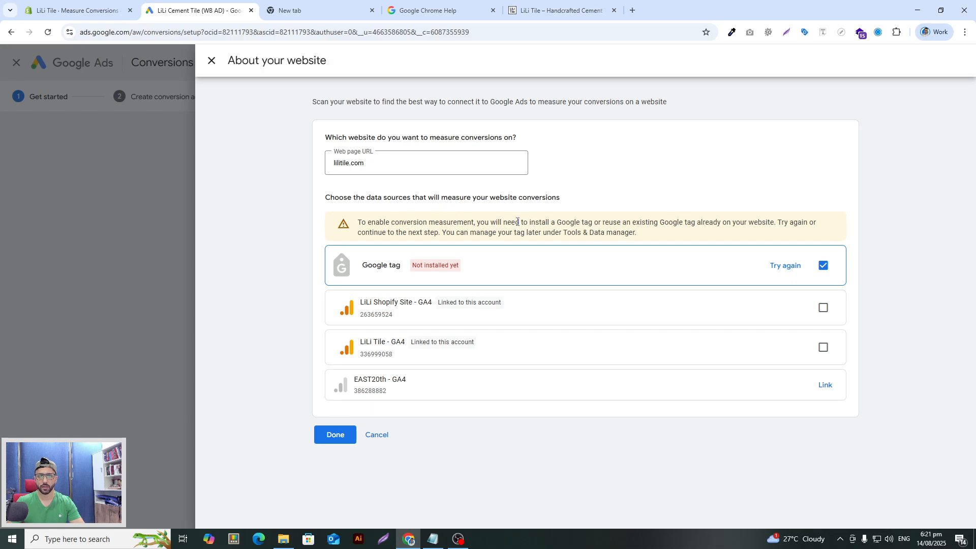
left_click(339, 436)
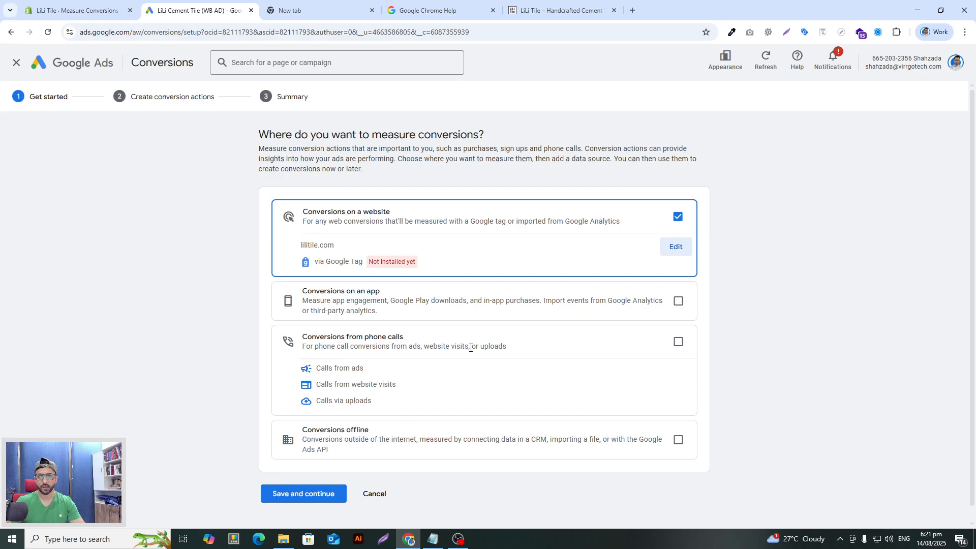
left_click(291, 481)
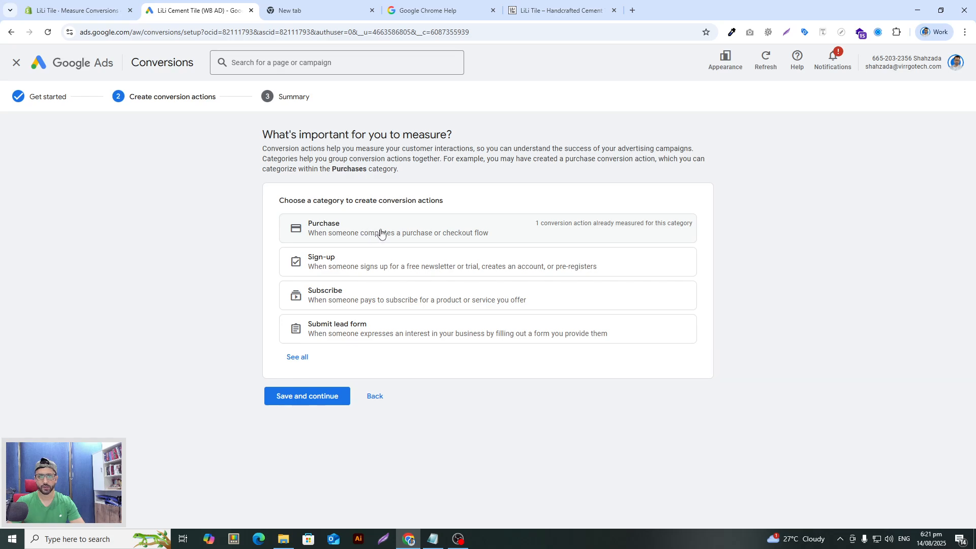
Step: Choose the Purchase category and add a Shopify Channel App conversion action set up manually using code
left_click(382, 233)
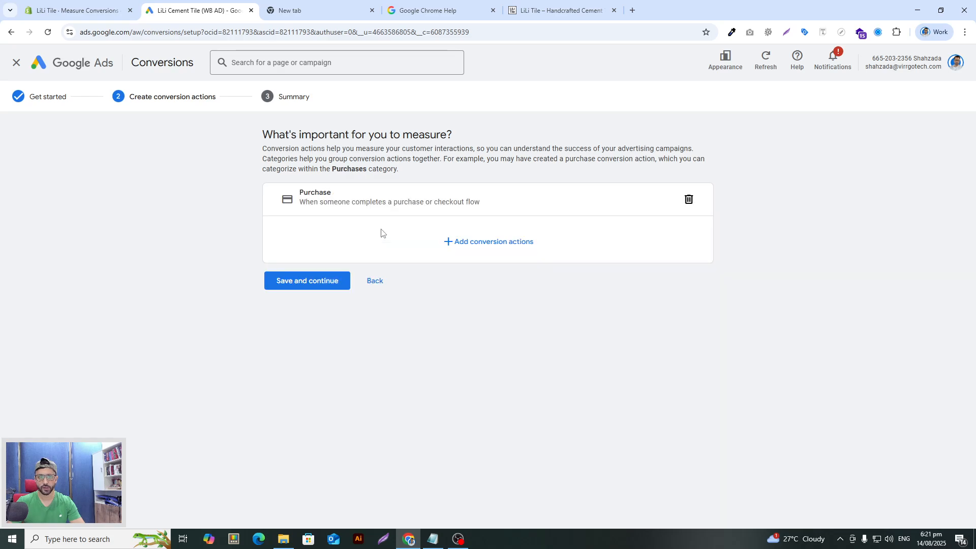
left_click(494, 248)
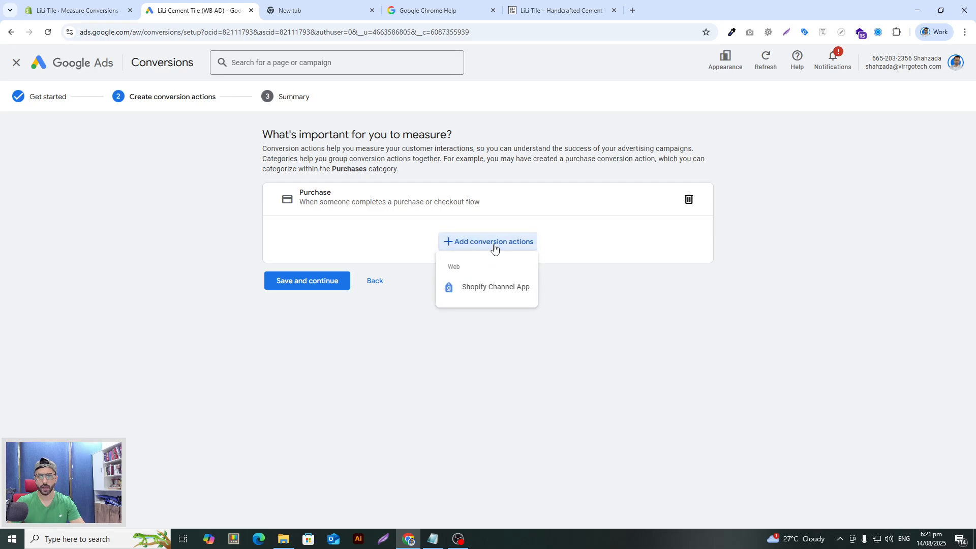
left_click(496, 292)
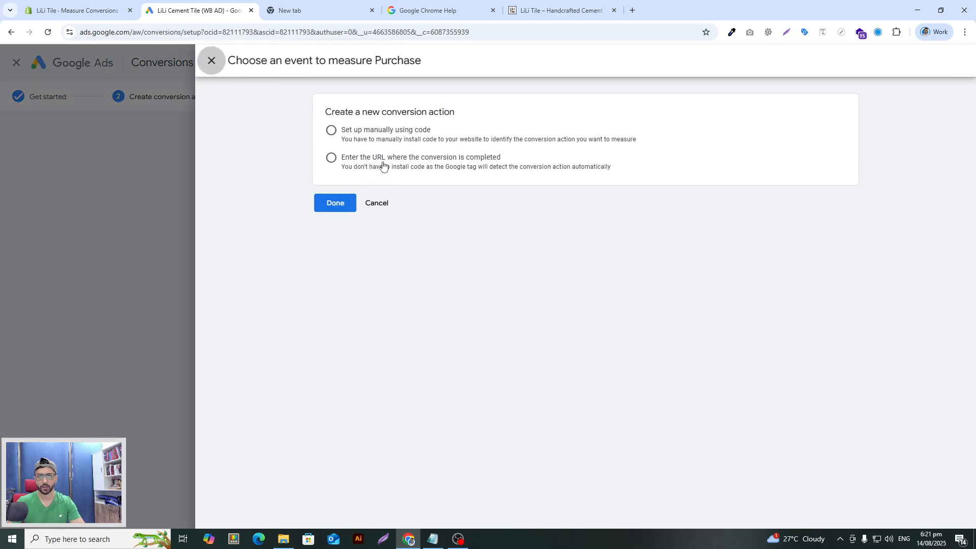
left_click(382, 142)
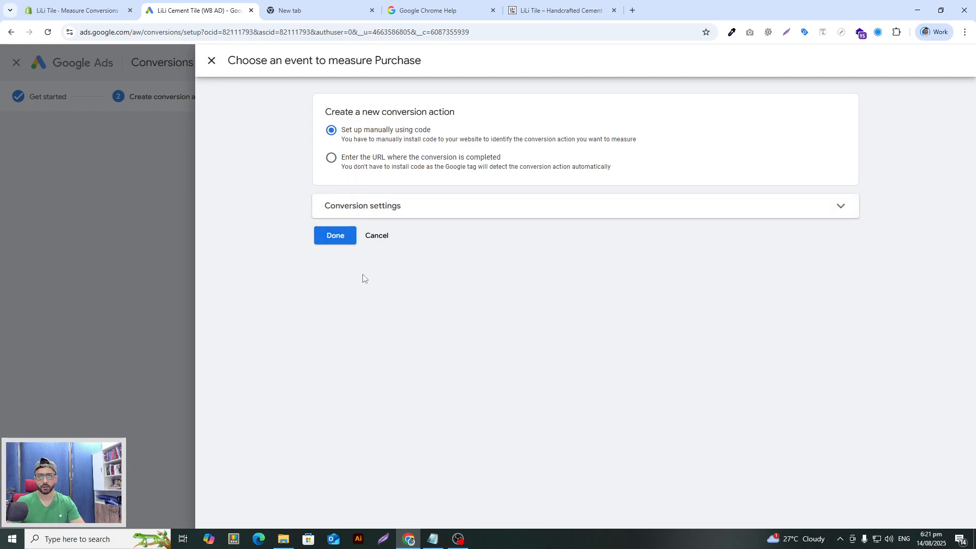
Step: Expand the conversion settings and name the conversion action "Purchase (Shopify Google App)"
left_click(457, 208)
scroll(500, 308, "down", 2)
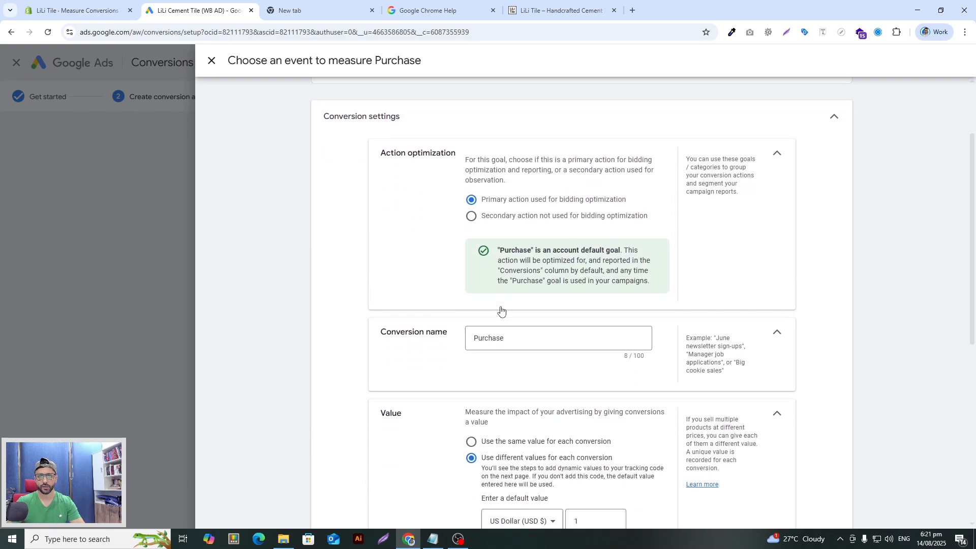
scroll(513, 331, "down", 4)
left_click(524, 134)
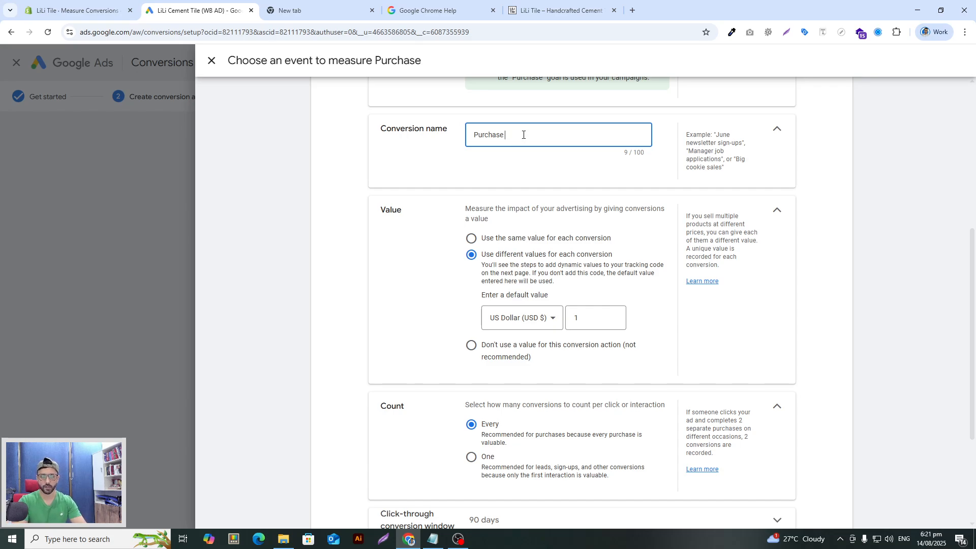
type("(S)")
key("Left")
type("Shopify Google Ads")
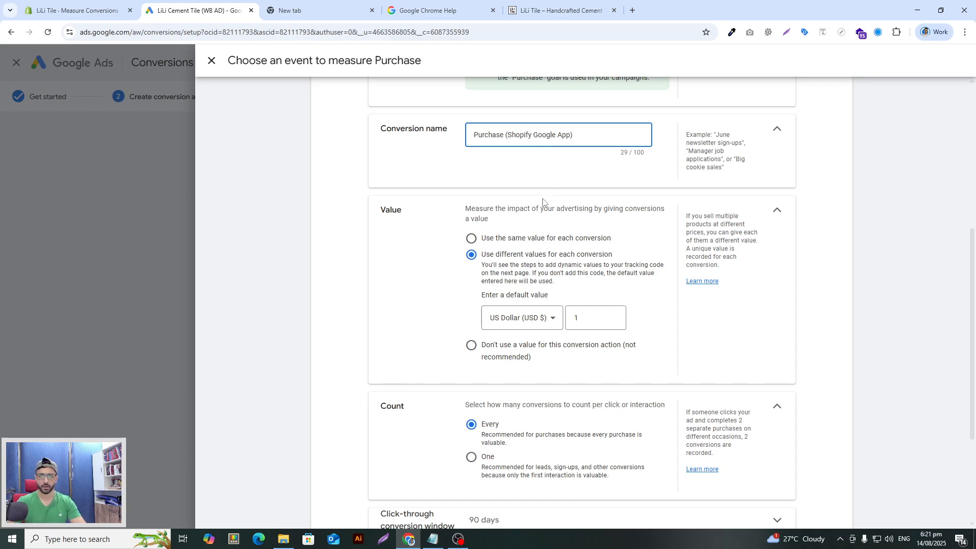
Step: Review the value, count, window and attribution settings, keep their defaults, and save the purchase conversion action
scroll(442, 417, "down", 1)
scroll(441, 417, "down", 3)
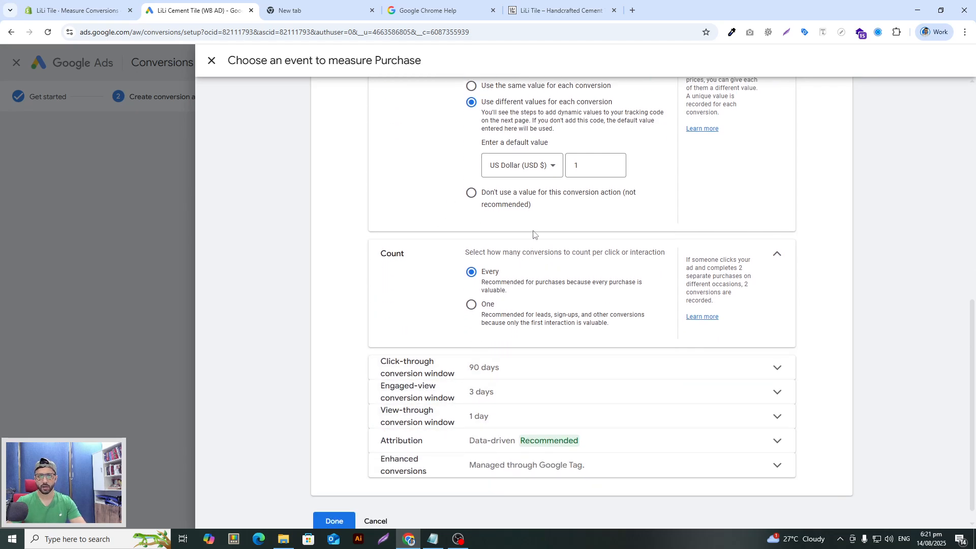
scroll(489, 307, "up", 1)
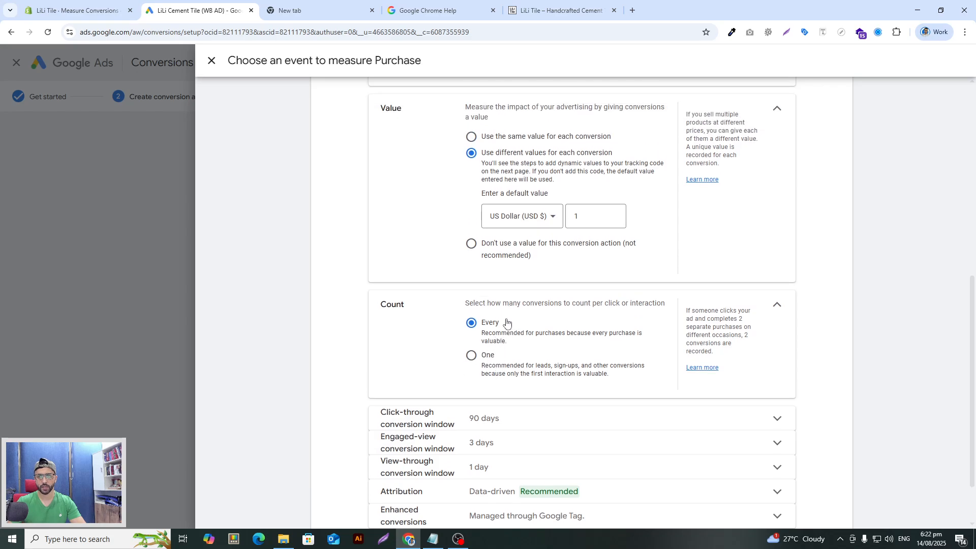
left_click(573, 224)
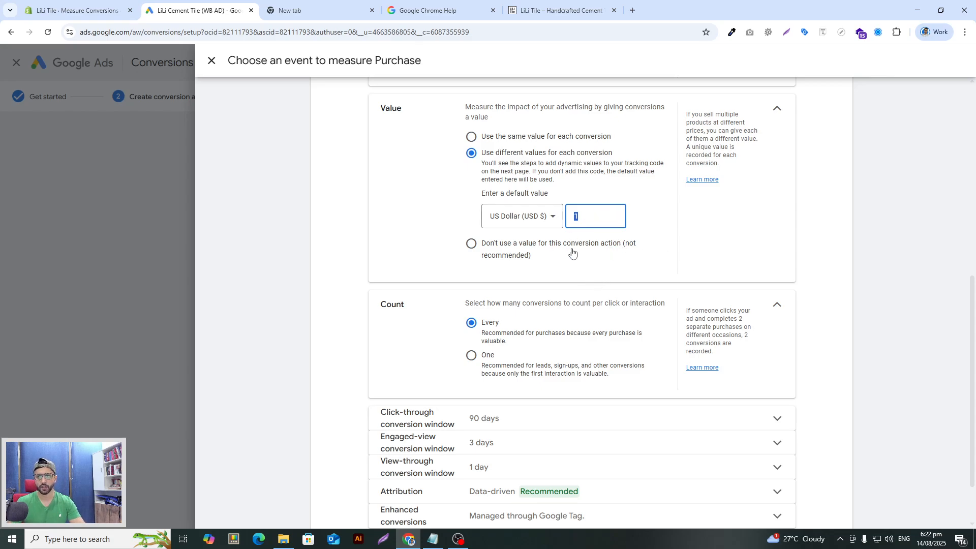
scroll(580, 271, "down", 1)
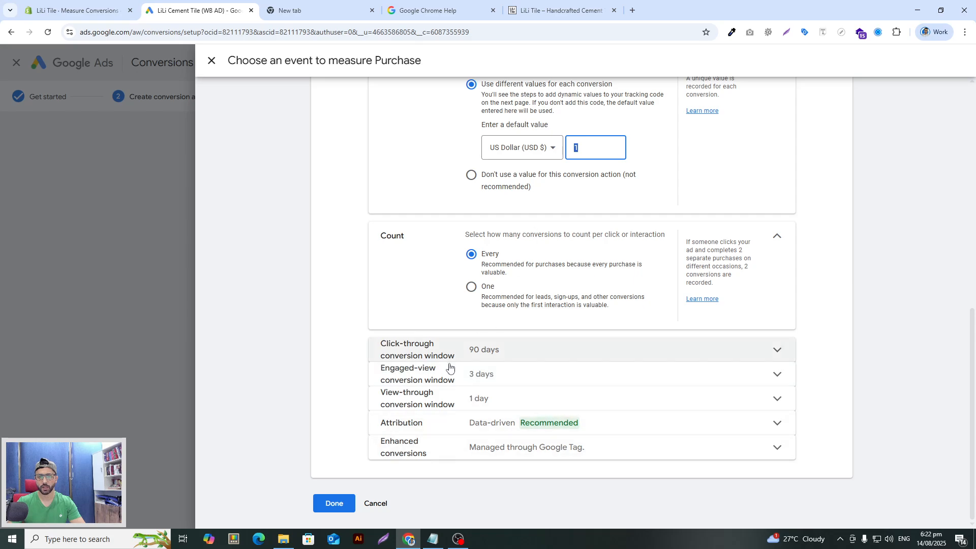
left_click(344, 510)
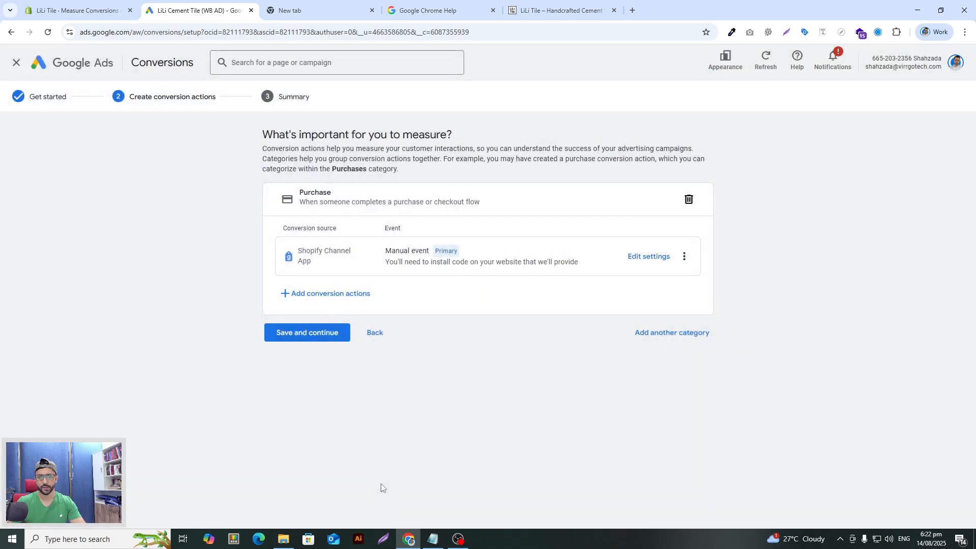
left_click(307, 333)
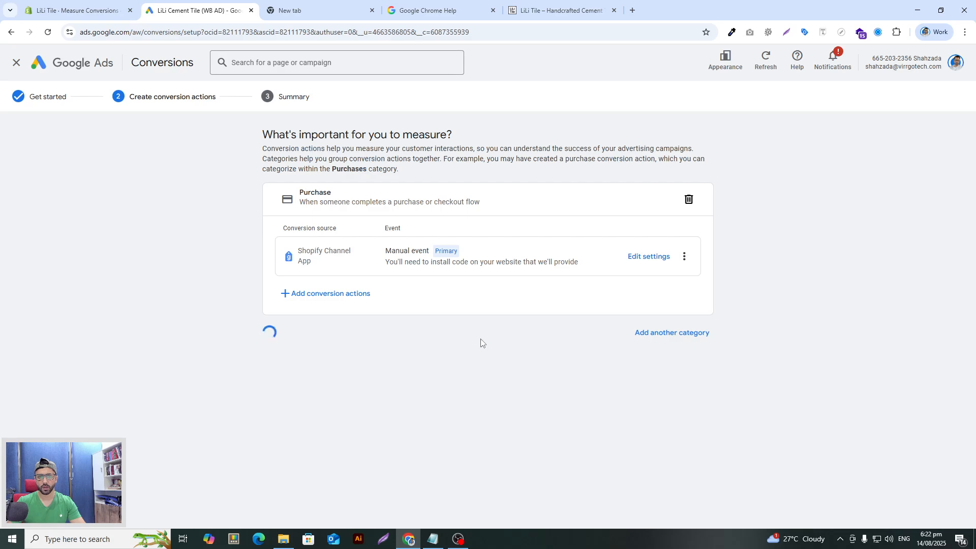
Step: Copy the page-load event snippet for Purchase (Shopify Google App) and paste it into a Notepad document
scroll(517, 364, "down", 3)
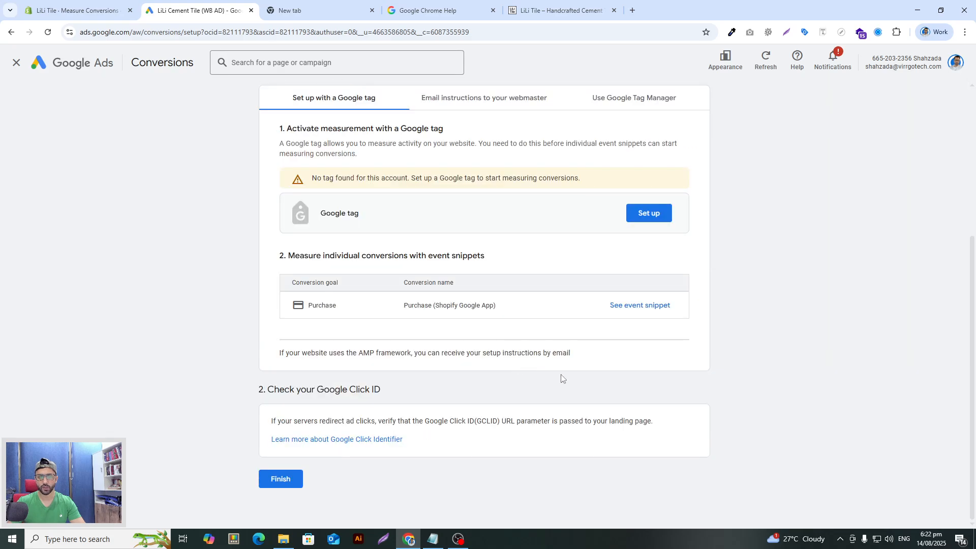
left_click(649, 264)
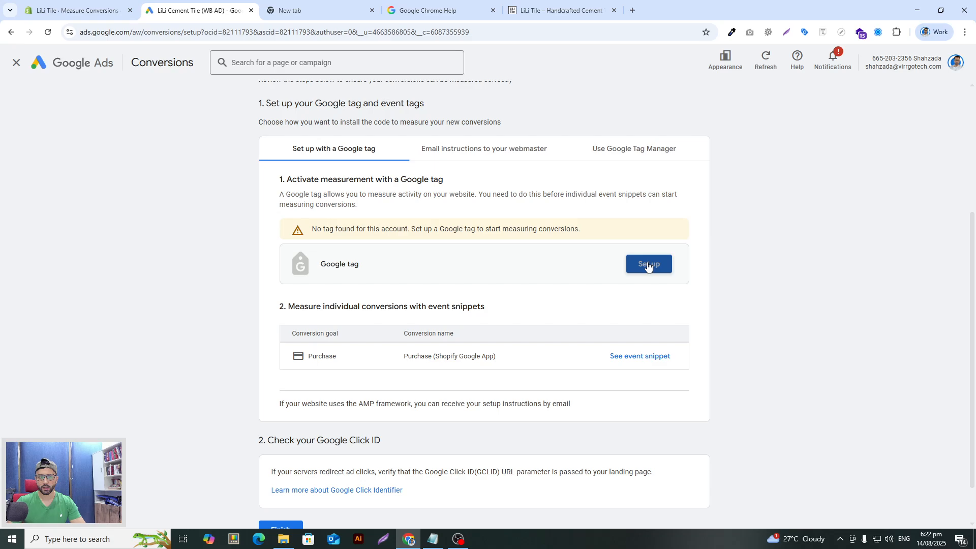
left_click(619, 355)
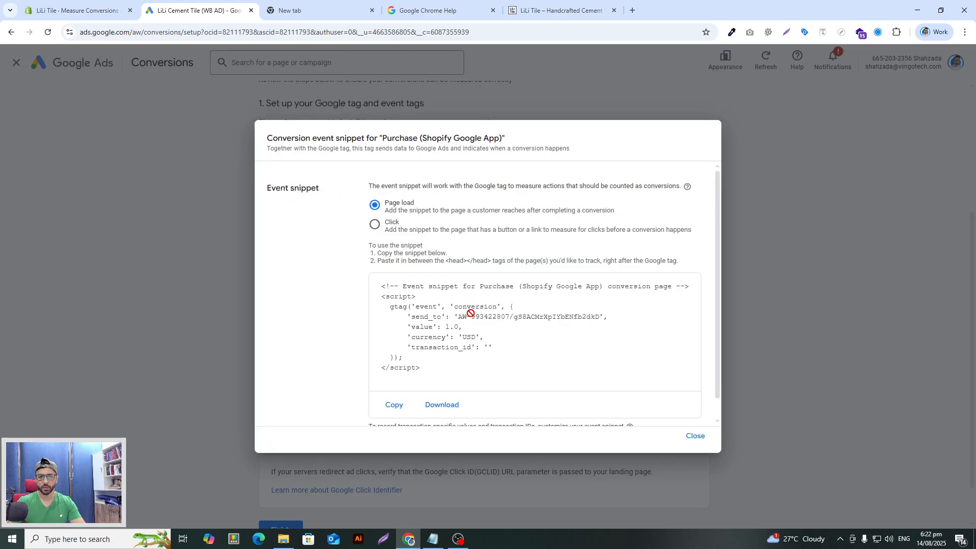
left_click(600, 315)
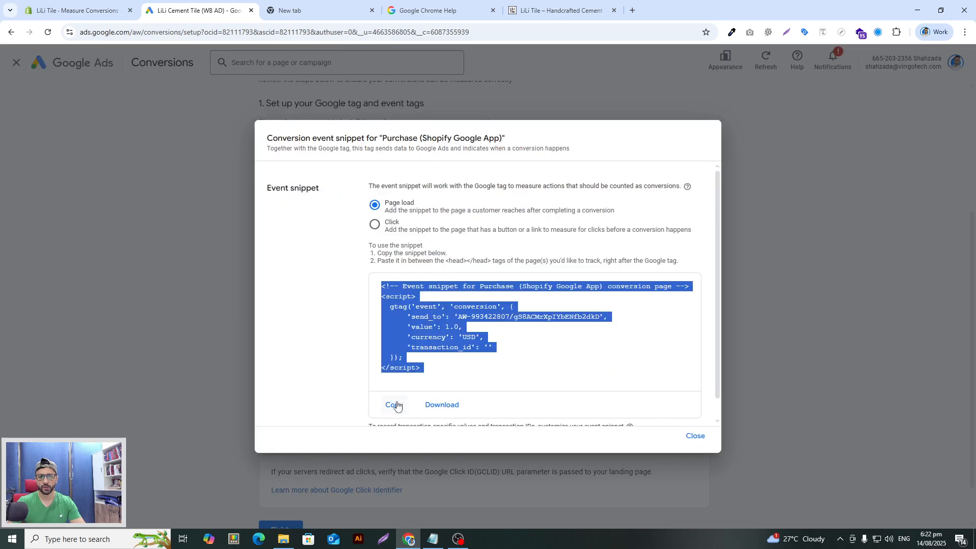
left_click(478, 327)
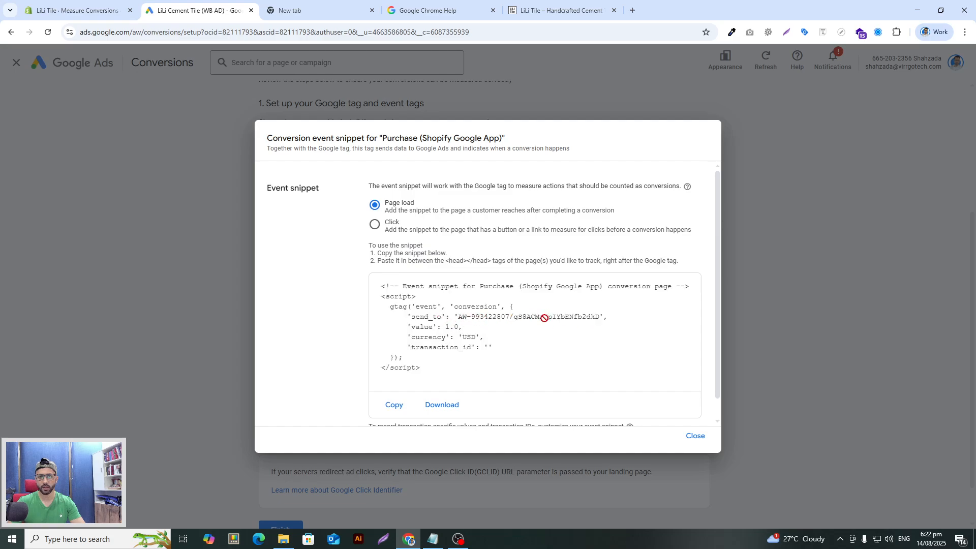
left_click(396, 407)
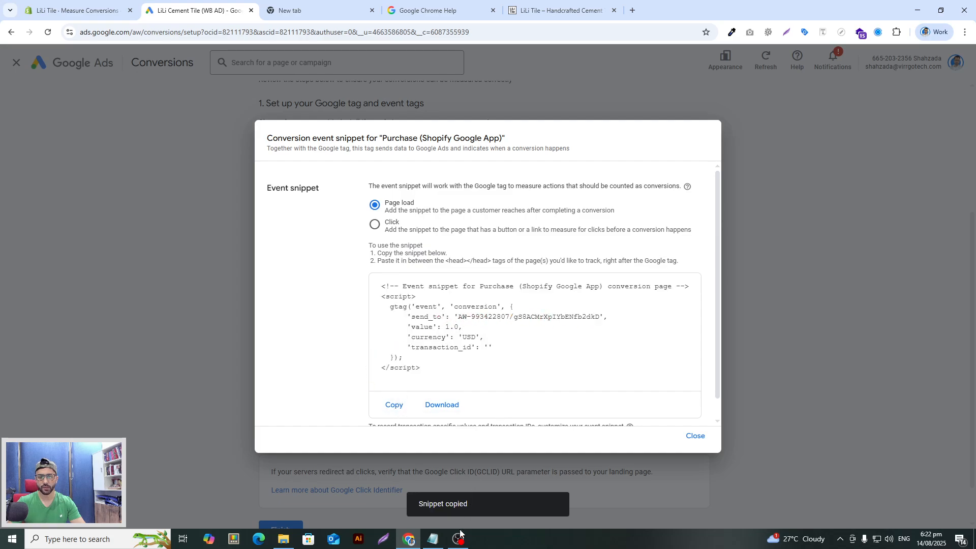
left_click(432, 539)
key("ctrl+v")
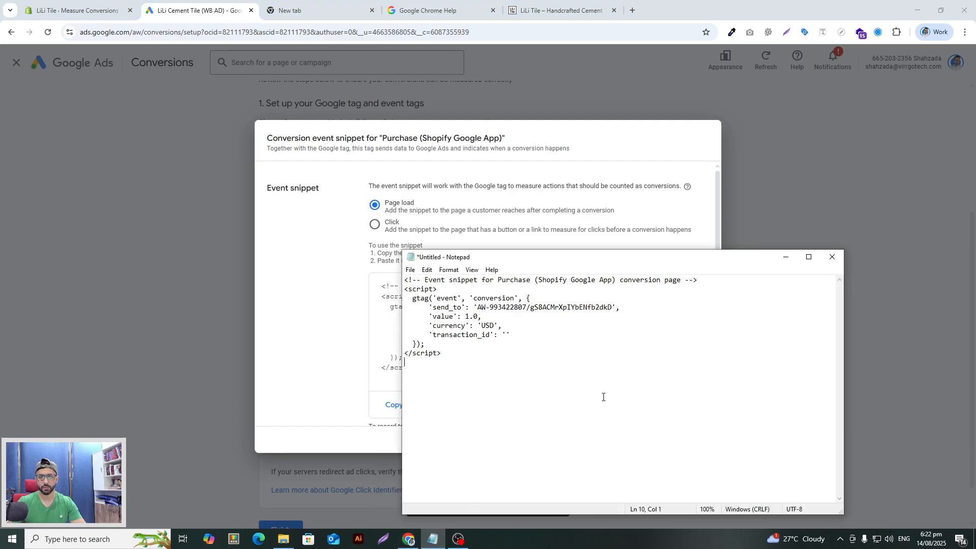
Step: Copy the send_to conversion ID and label from the Notepad snippet and switch to Shopify's Measure Conversions page
left_click_drag(612, 307, 484, 308)
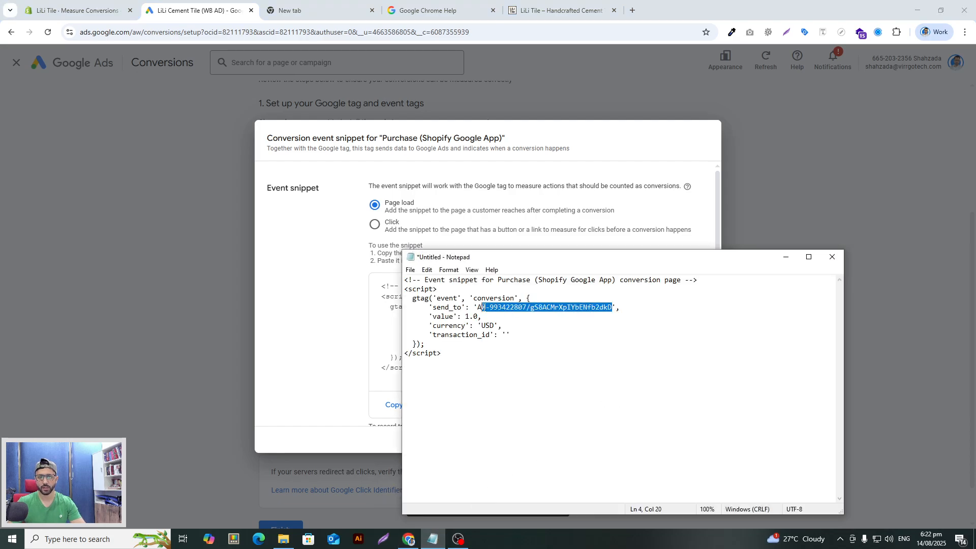
left_click(77, 10)
left_click(613, 303)
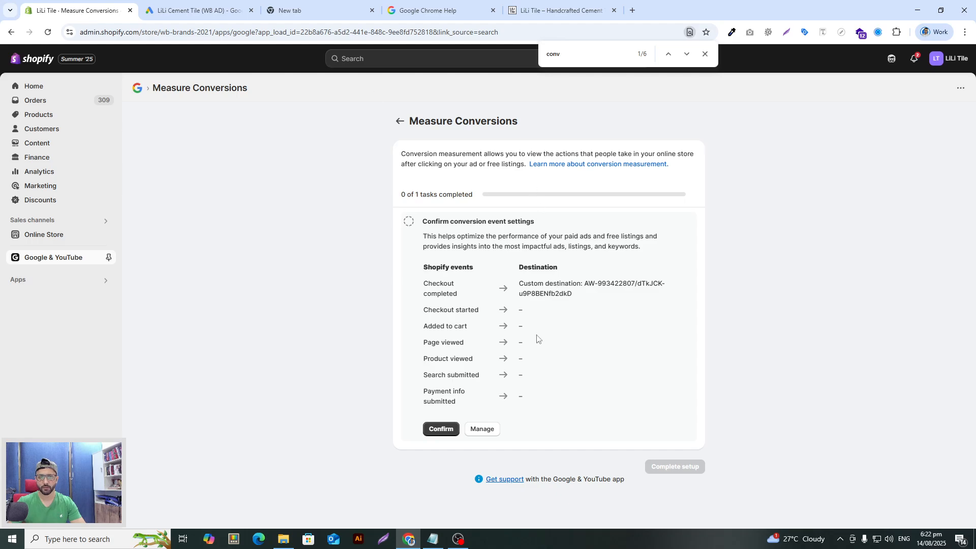
Step: Replace the Checkout completed destination with the copied Purchase conversion ID and label, and save the conversion measurement settings
left_click(488, 432)
left_click(678, 288)
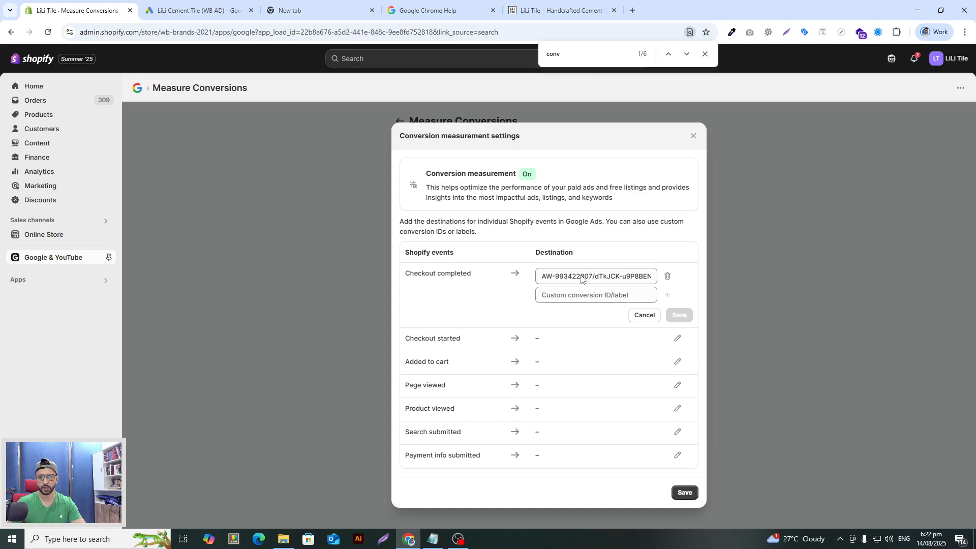
left_click(667, 276)
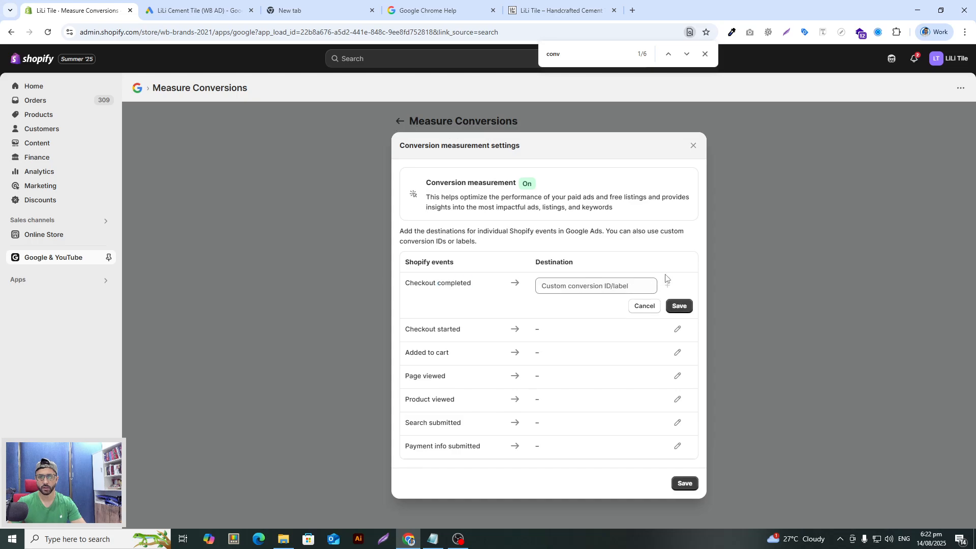
left_click(624, 286)
key("ctrl+v")
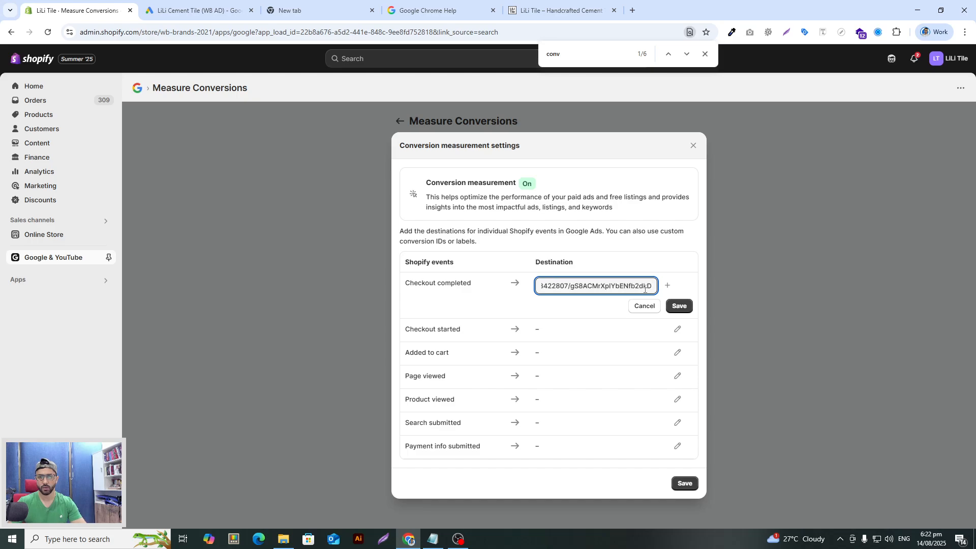
left_click(678, 306)
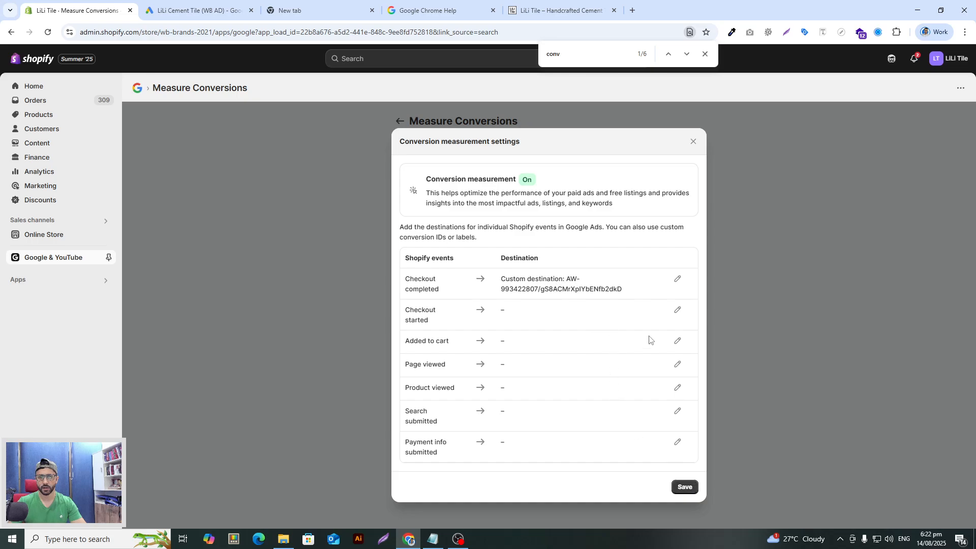
left_click(694, 488)
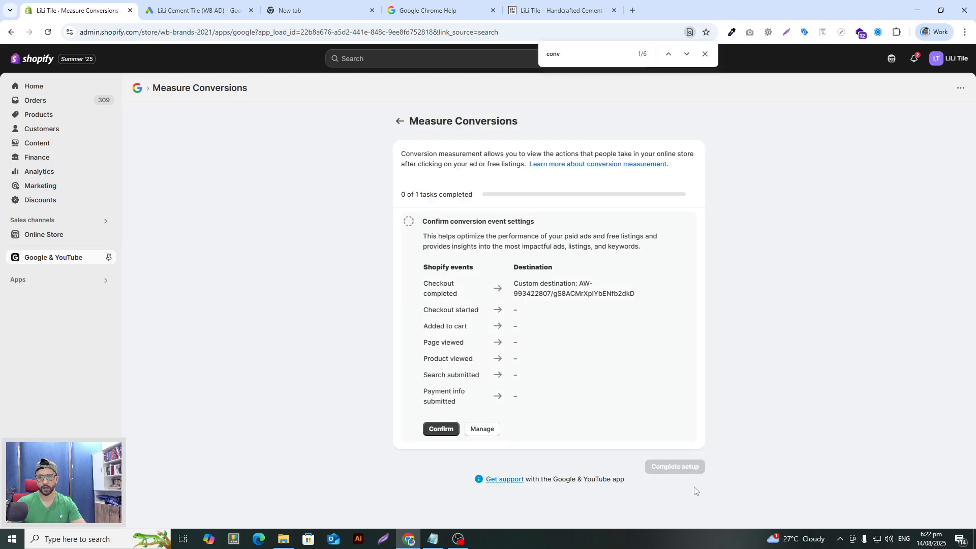
Step: Confirm the conversion event settings and complete the conversion measurement setup, accepting the prompt to leave the page
left_click(437, 430)
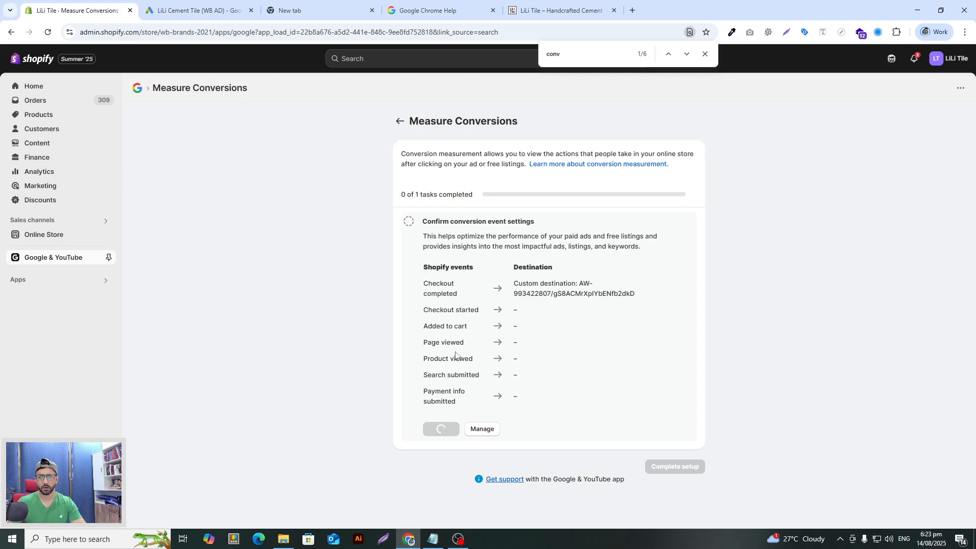
left_click(491, 221)
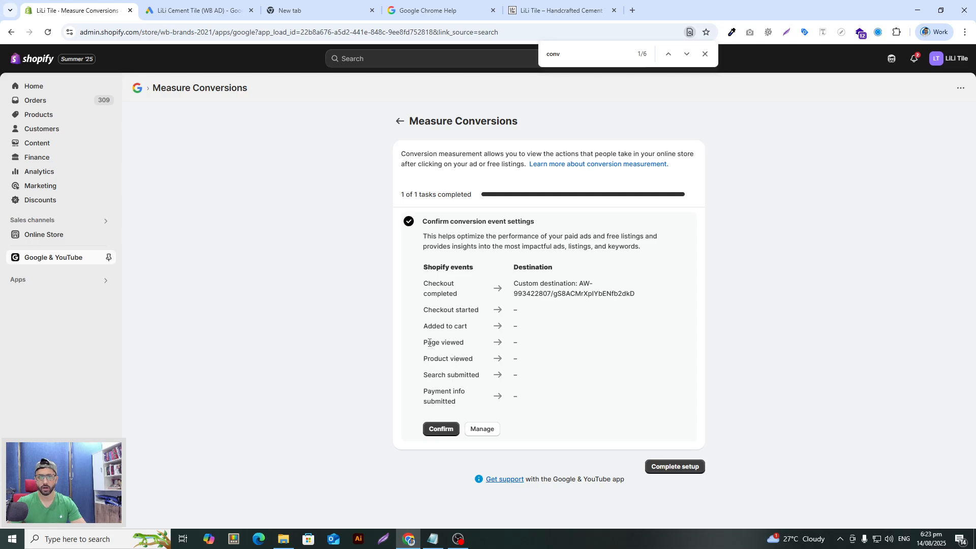
left_click(445, 429)
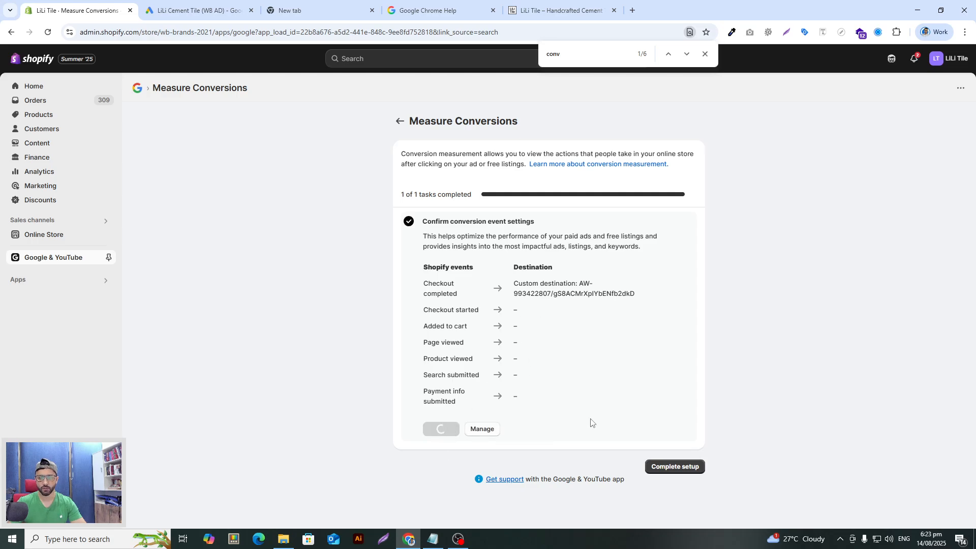
left_click(688, 466)
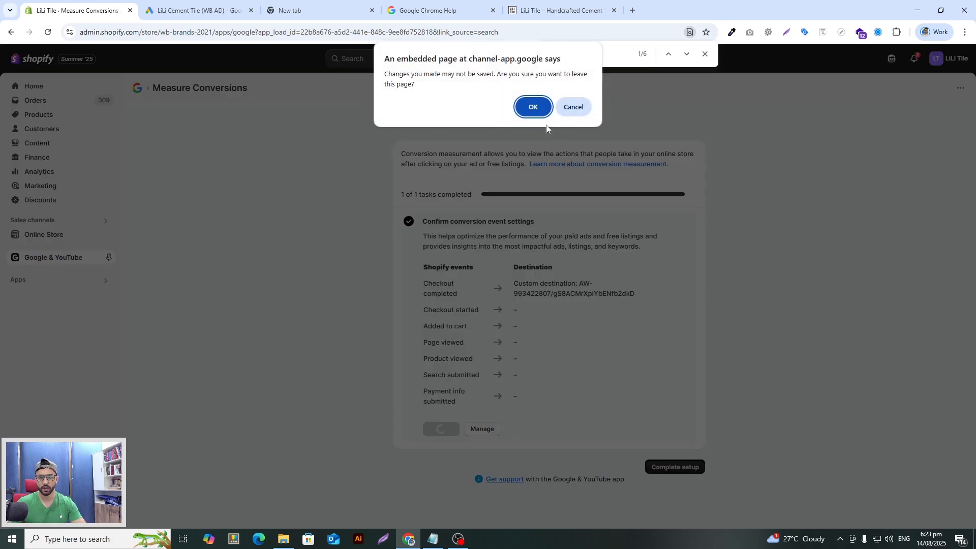
left_click(533, 108)
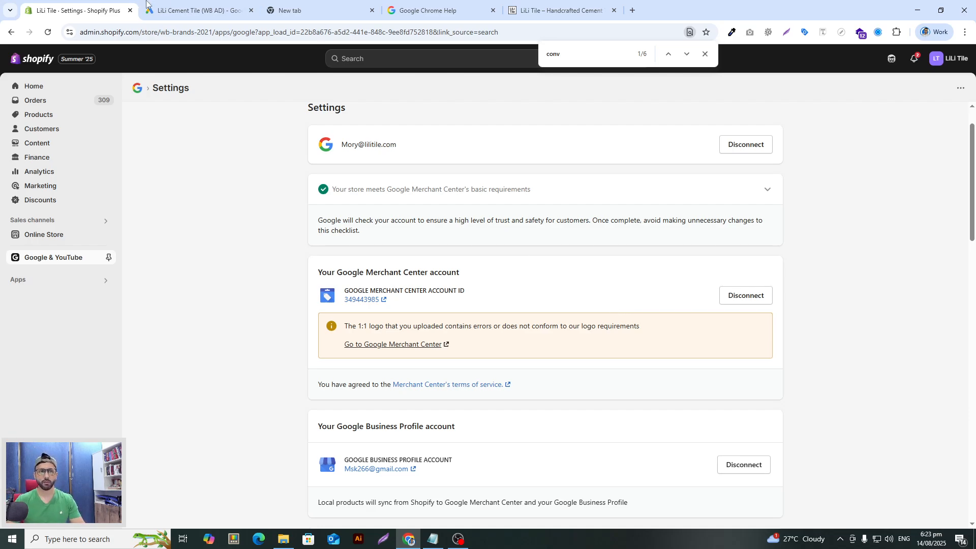
Step: Return to Google Ads, close the event snippet dialog and finish the Purchase (Shopify Google App) conversion setup
left_click(145, 3)
left_click(695, 436)
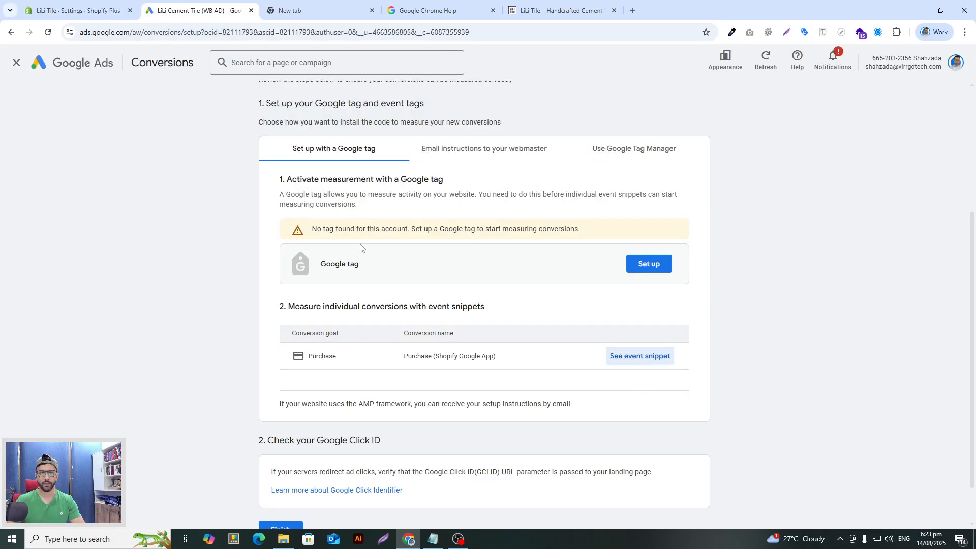
scroll(405, 311, "up", 4)
scroll(406, 312, "down", 5)
scroll(275, 457, "up", 5)
scroll(285, 457, "down", 5)
left_click(297, 480)
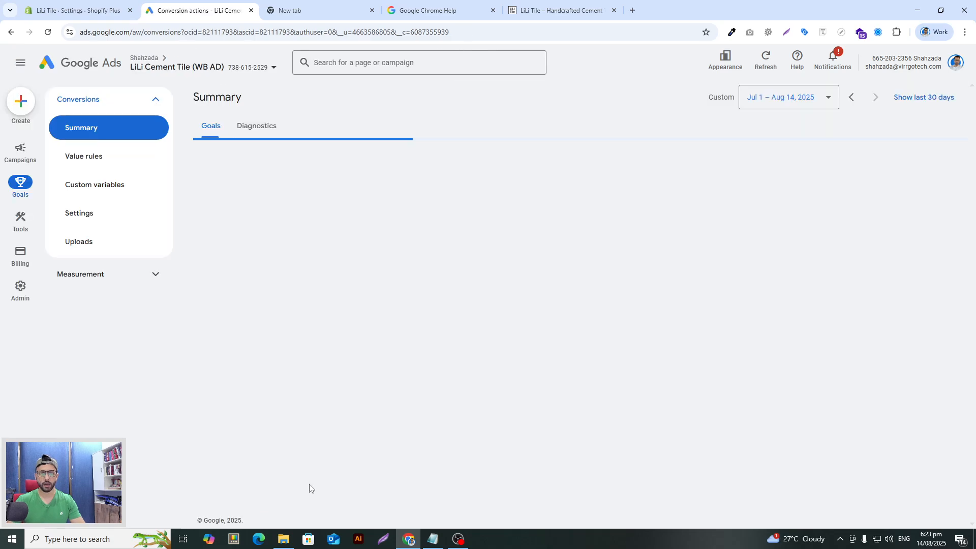
Step: Expand the Purchase goal and examine its conversion actions' values and statuses, including the troubleshooting option for Purchase (Shopify Google App)
scroll(351, 362, "down", 2)
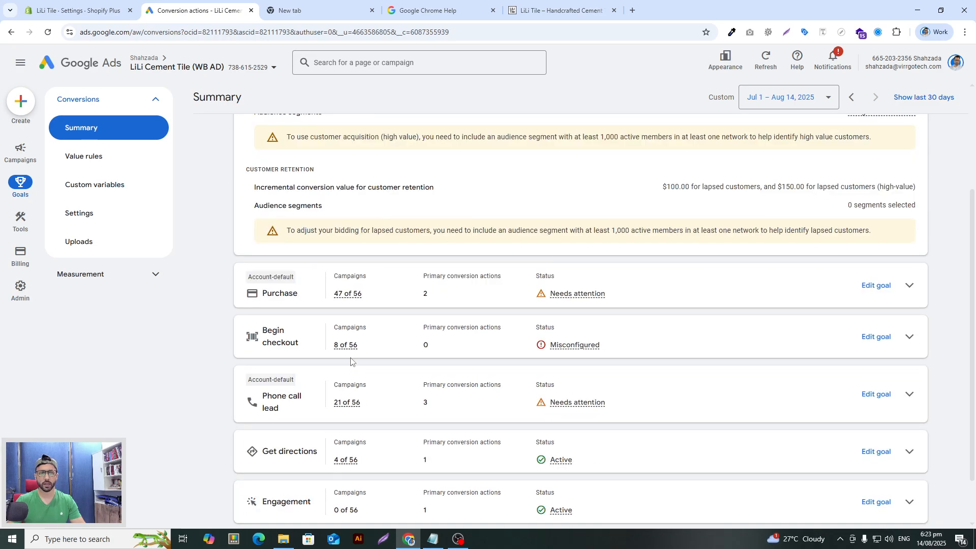
left_click(909, 285)
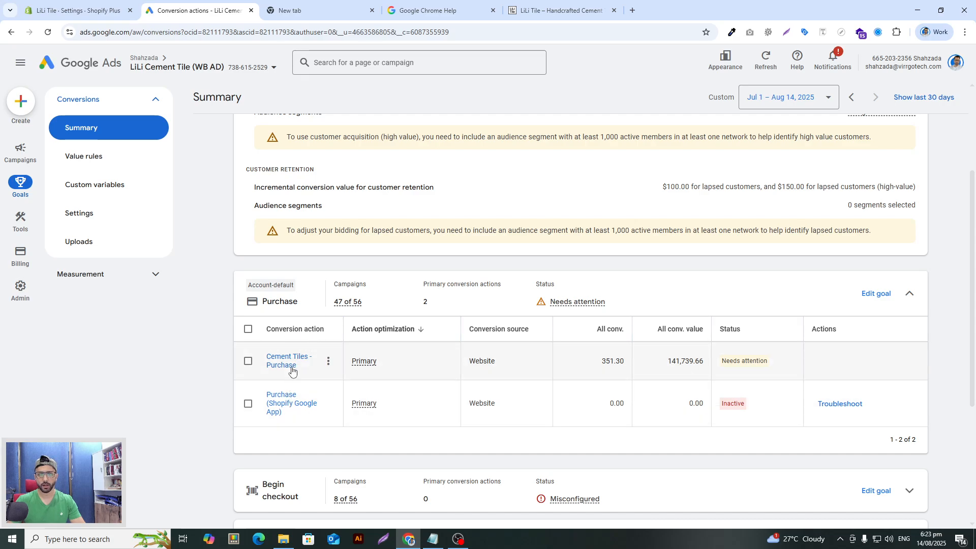
left_click_drag(668, 366, 705, 366)
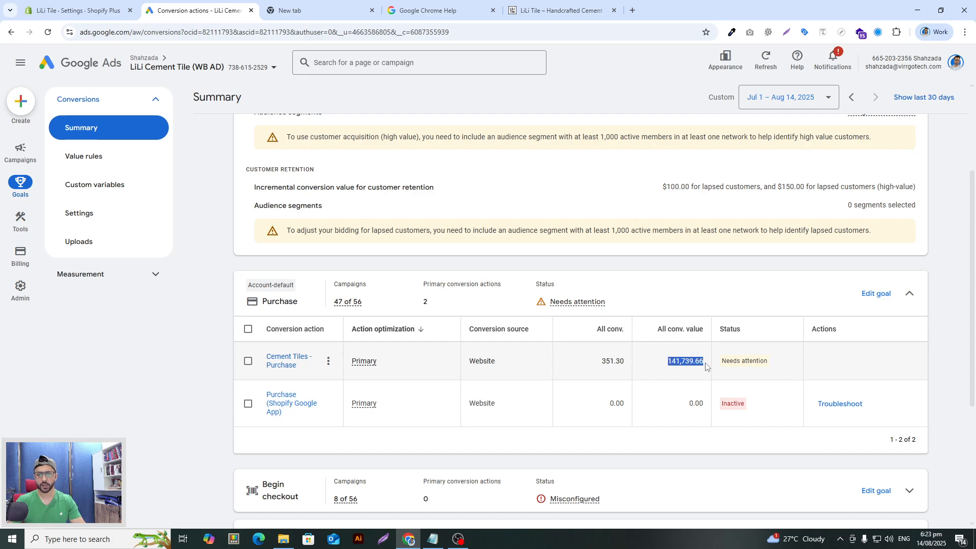
left_click(227, 399)
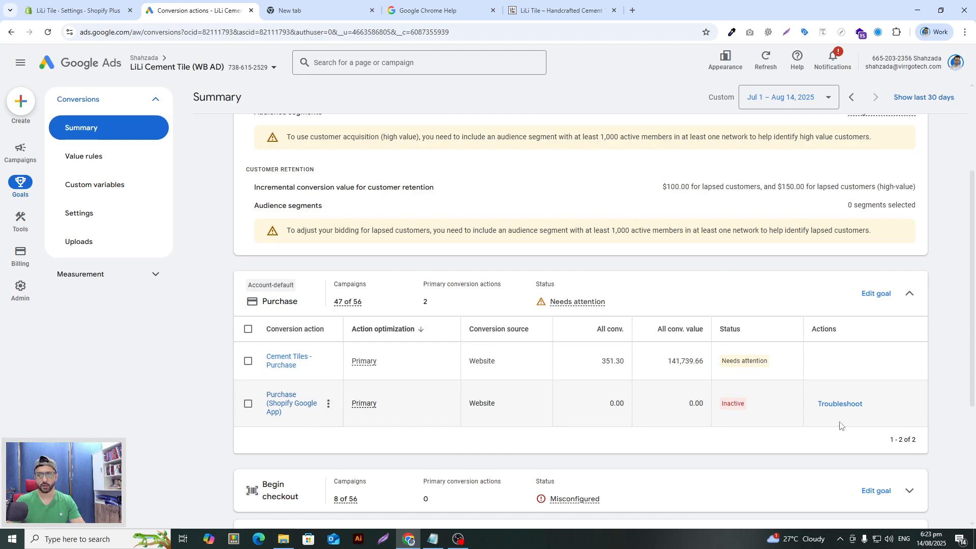
left_click(842, 405)
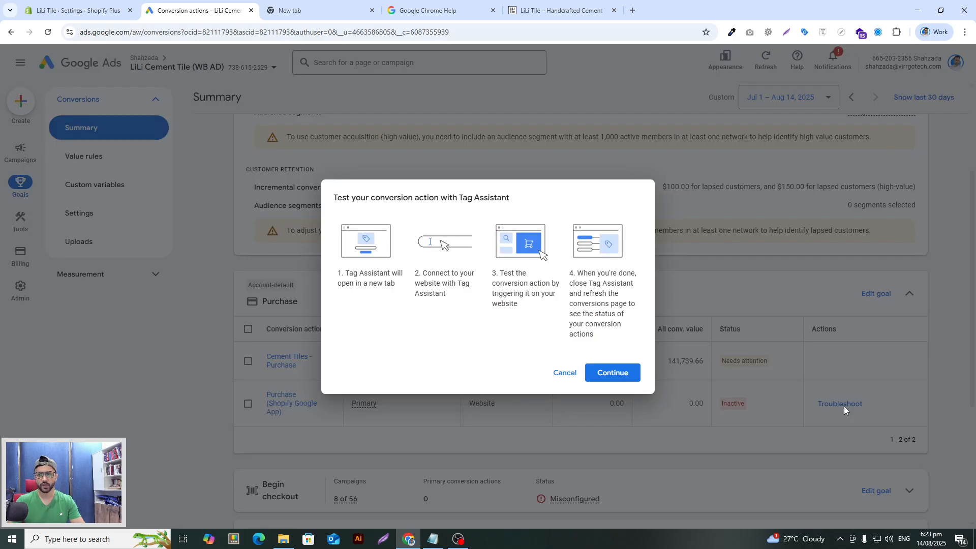
left_click(563, 373)
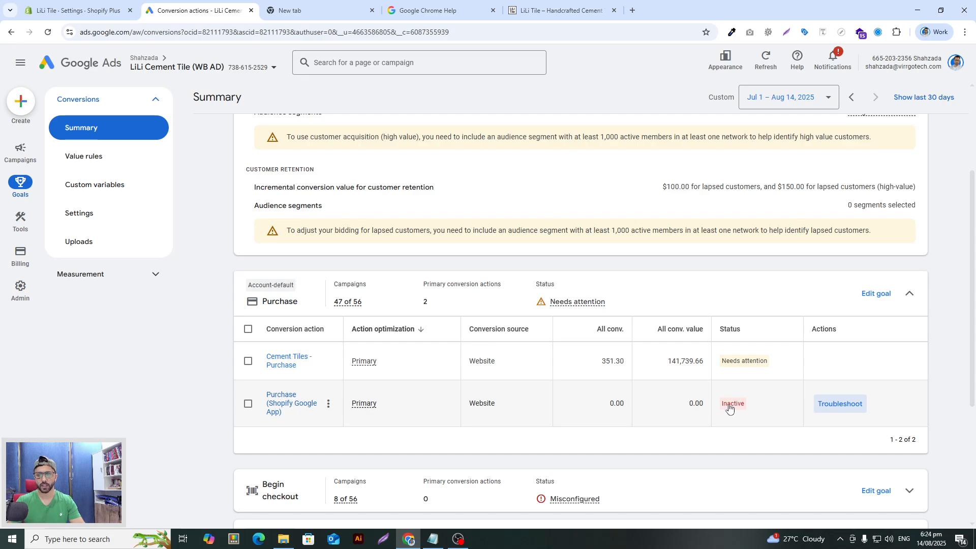
mouse_move(727, 407)
scroll(529, 398, "down", 2)
scroll(543, 401, "up", 2)
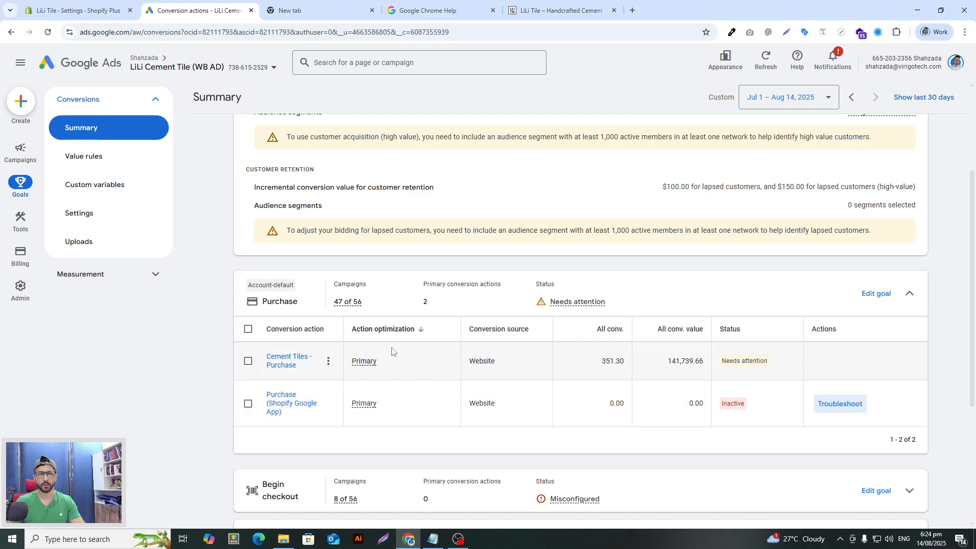
Step: Switch to Shopify and open the Google Ads Conversion Tracking custom pixel from the store's customer events settings
left_click(98, 7)
scroll(514, 344, "down", 5)
scroll(495, 375, "up", 7)
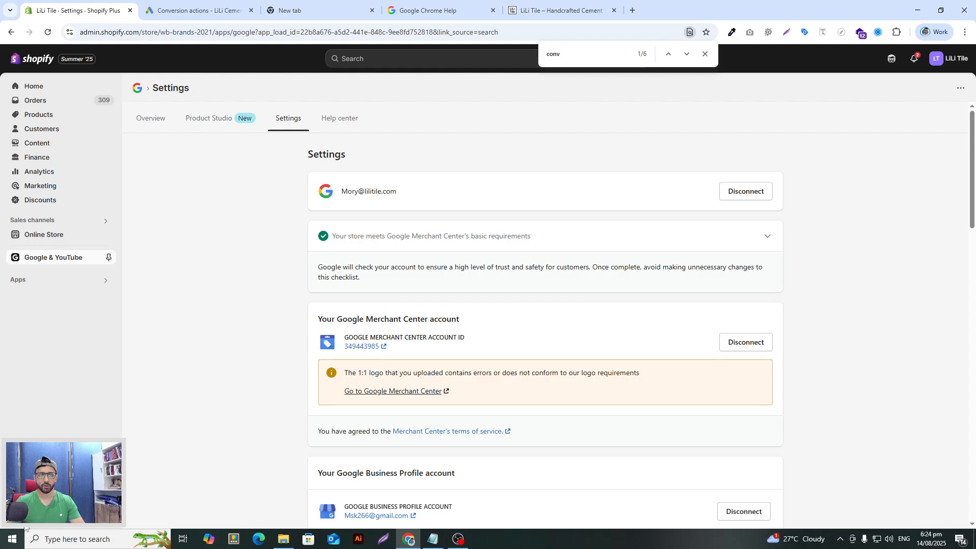
left_click(31, 519)
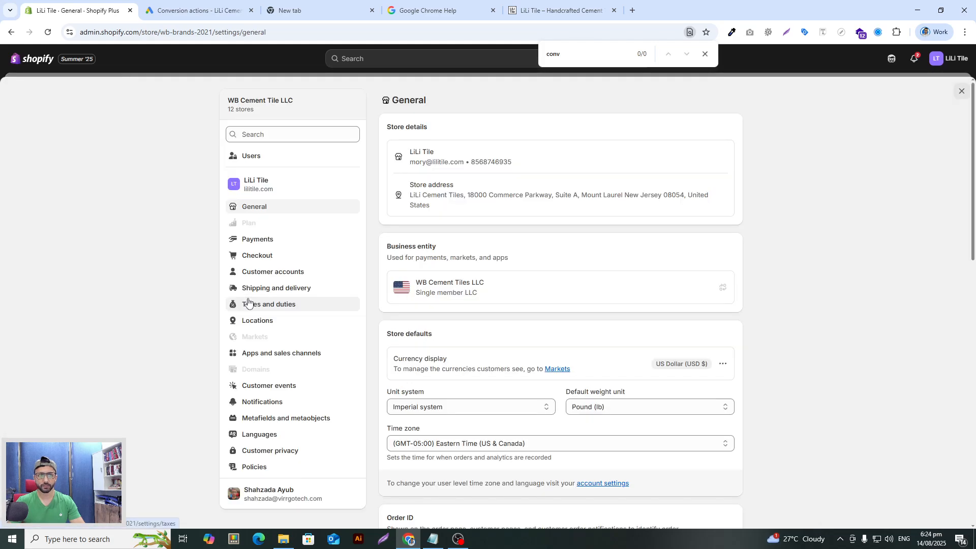
left_click(279, 383)
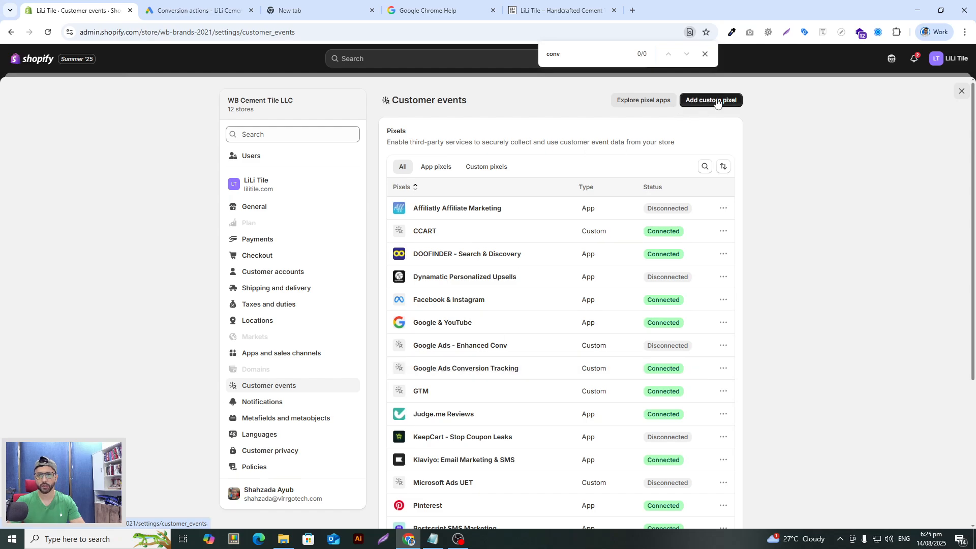
left_click(481, 371)
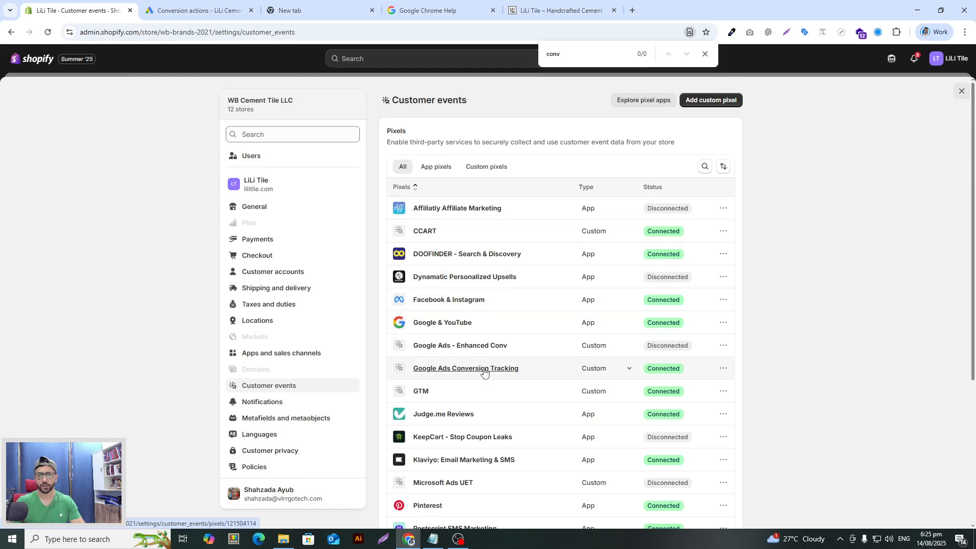
Step: Examine the gtag and checkout_completed purchase code in the Google Ads Conversion Tracking pixel
scroll(466, 288, "down", 3)
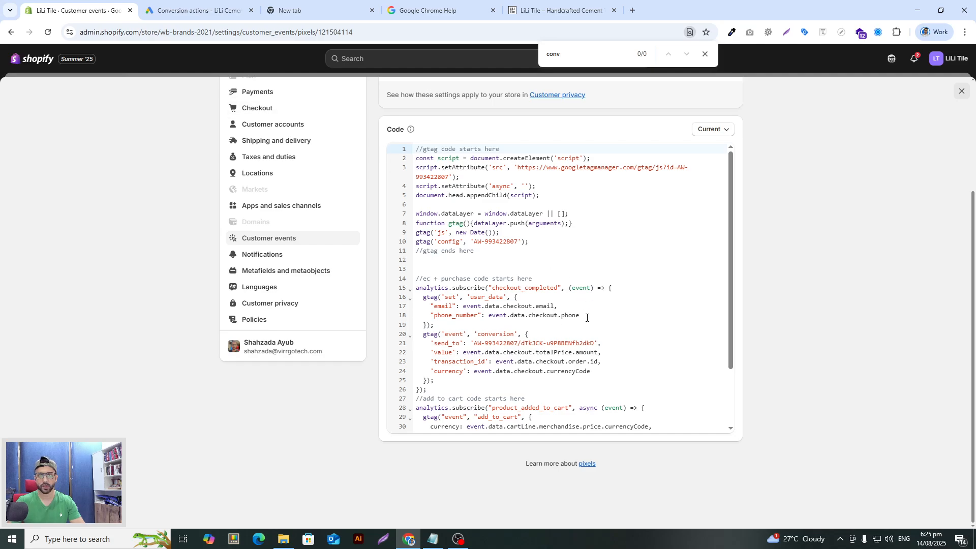
scroll(594, 325, "up", 2)
scroll(605, 336, "down", 1)
scroll(614, 354, "up", 1)
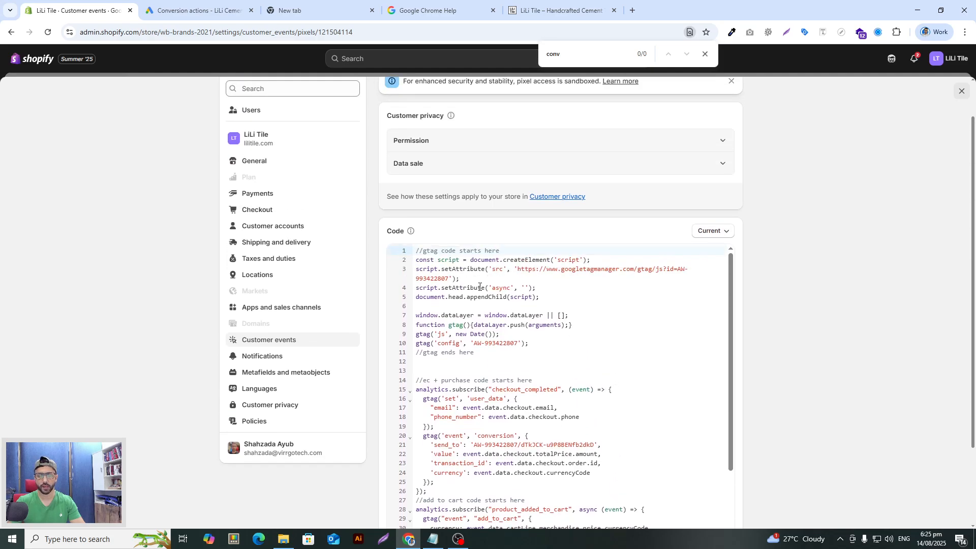
scroll(506, 347, "down", 2)
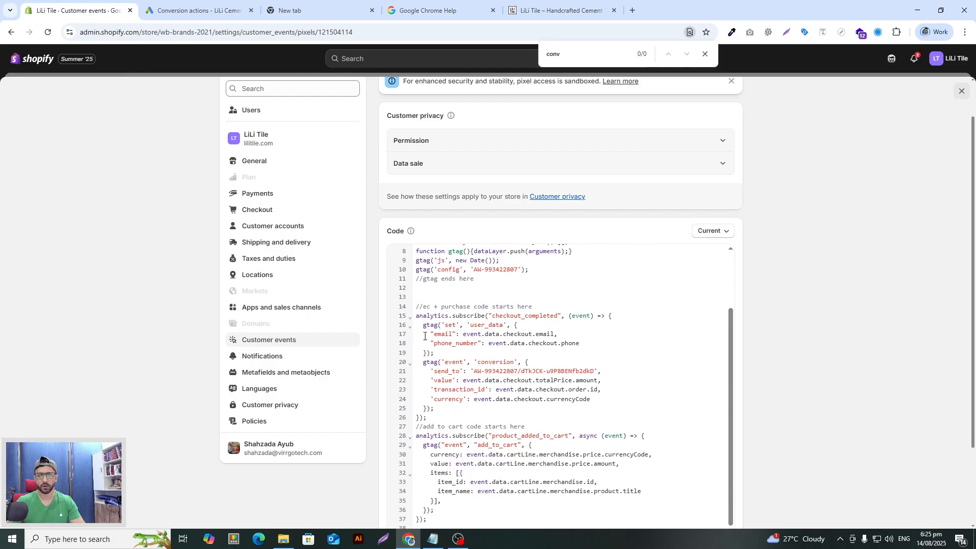
left_click_drag(417, 423, 384, 177)
scroll(516, 327, "down", 4)
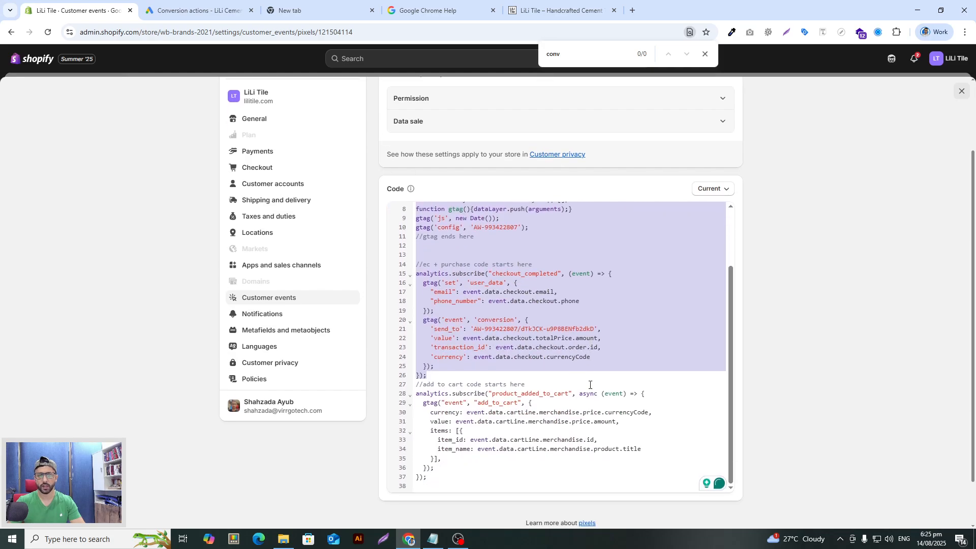
Step: Examine the product_added_to_cart code block in the pixel, then go back over the script from its beginning
left_click(487, 410)
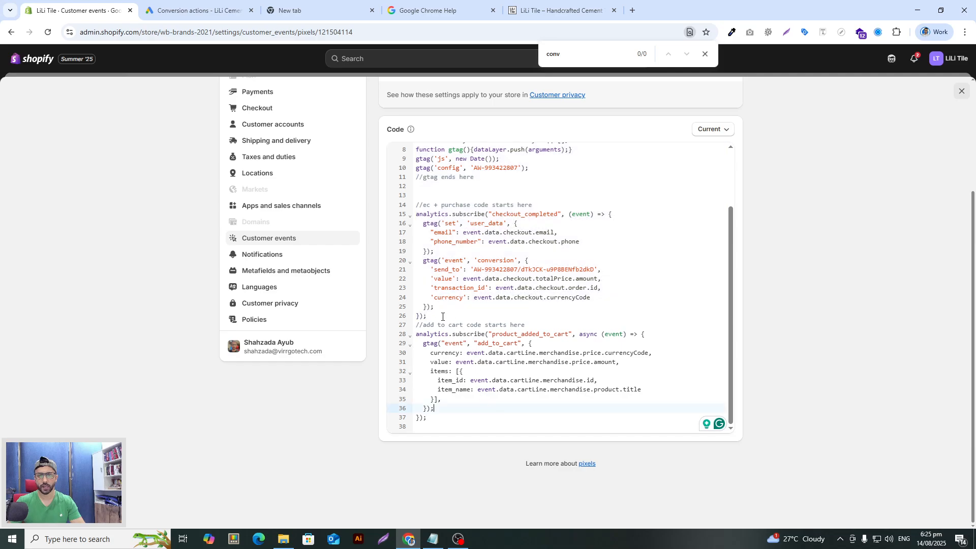
left_click_drag(416, 325, 522, 334)
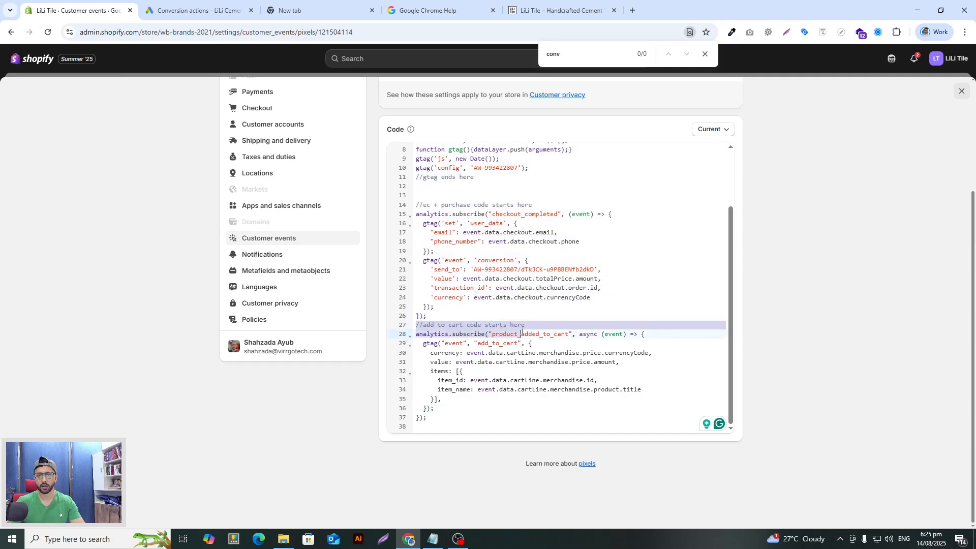
left_click(520, 334)
left_click(445, 327)
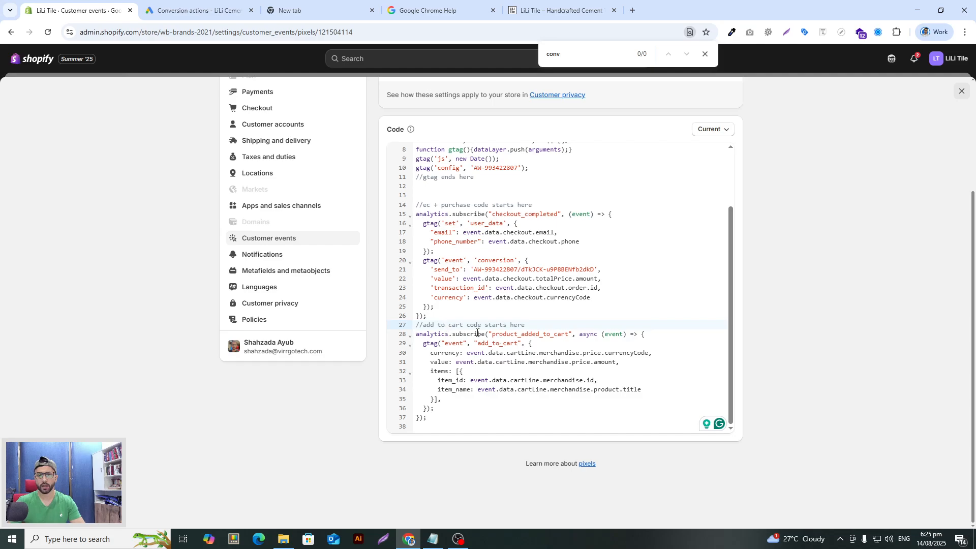
left_click_drag(450, 423, 416, 330)
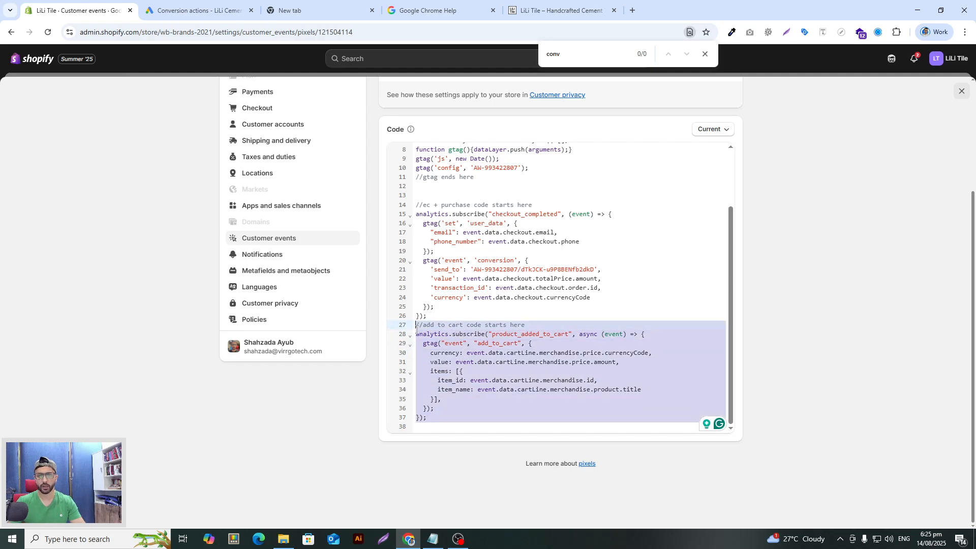
scroll(476, 391, "up", 3)
scroll(559, 409, "down", 2)
scroll(588, 423, "up", 2)
scroll(654, 372, "up", 3)
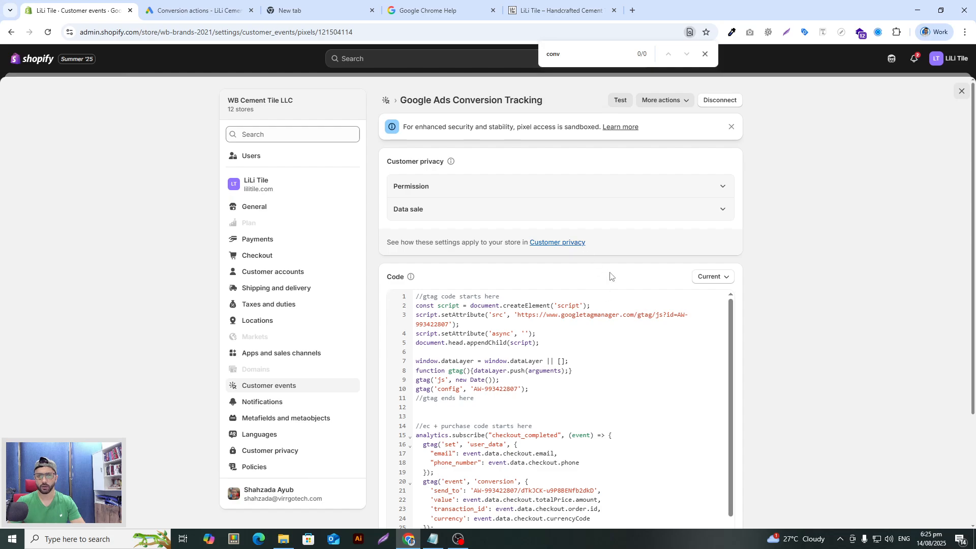
left_click(716, 361)
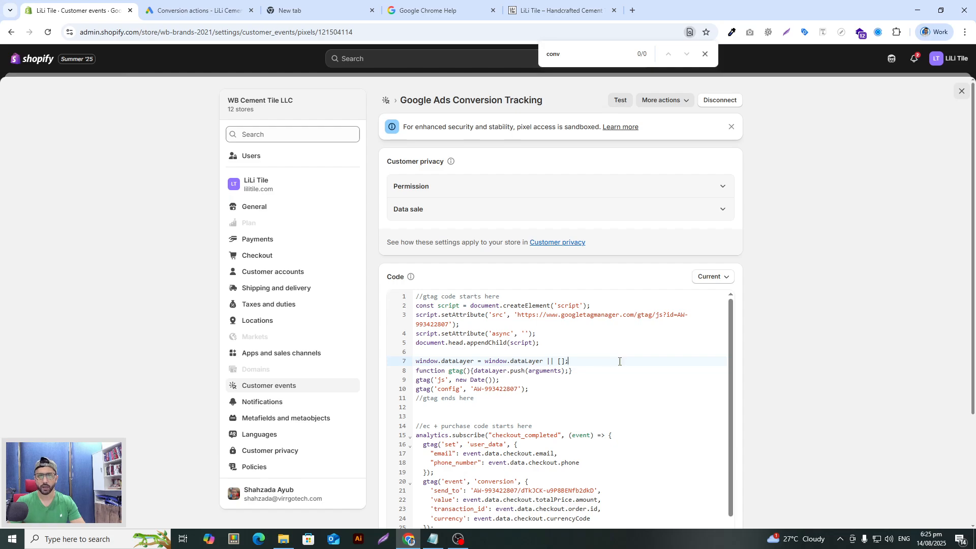
Step: Expand the pixel's Permission and Data sale privacy settings and examine the selected options
left_click(696, 185)
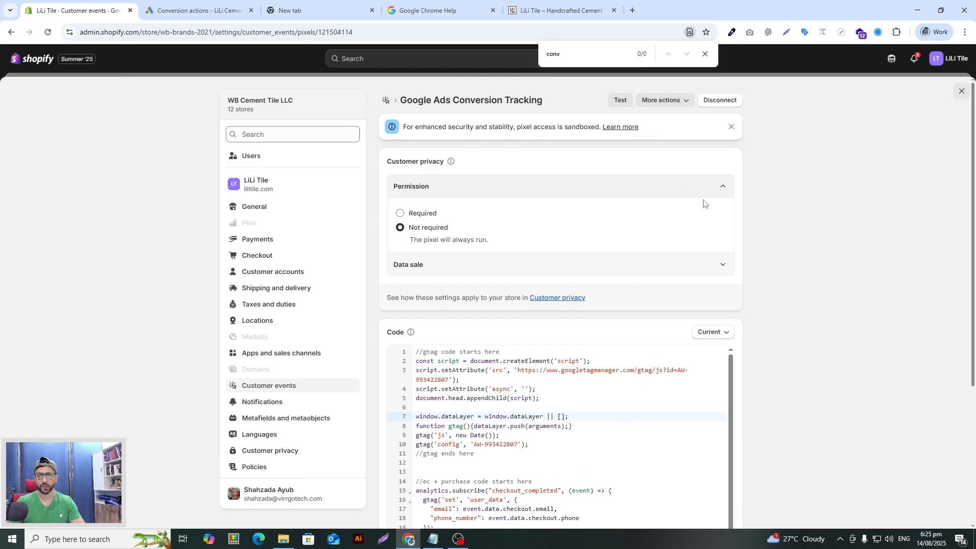
left_click(722, 269)
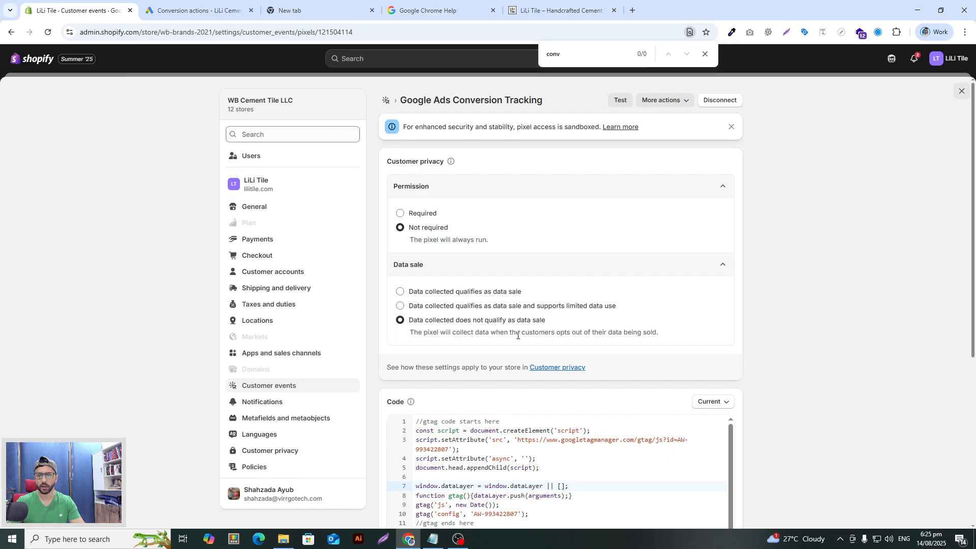
scroll(716, 318, "down", 2)
scroll(662, 381, "down", 1)
scroll(663, 381, "up", 1)
scroll(754, 318, "down", 3)
Step: Examine the pixel's whole script, focusing on the googletagmanager.com URL in the gtag code
left_click(642, 250)
scroll(639, 270, "up", 1)
key("ctrl+a")
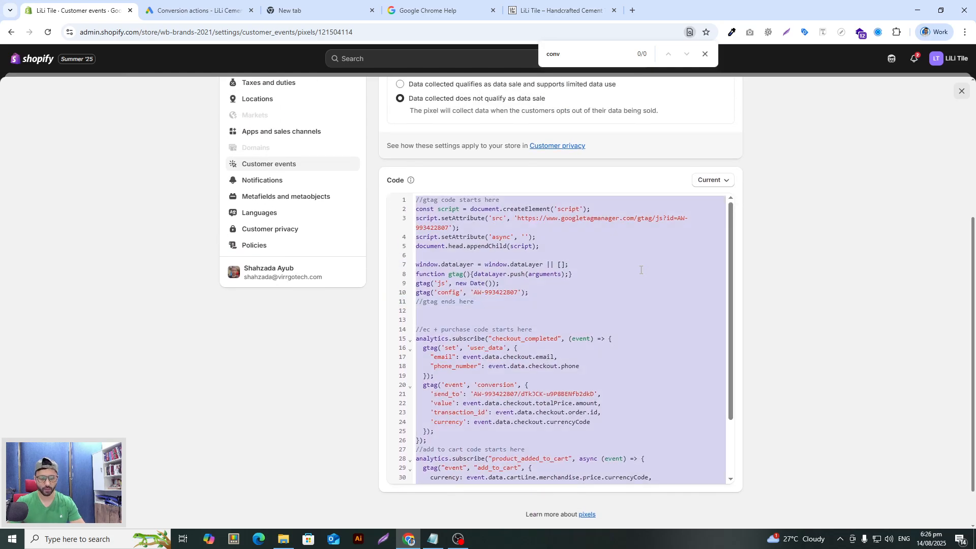
left_click(631, 283)
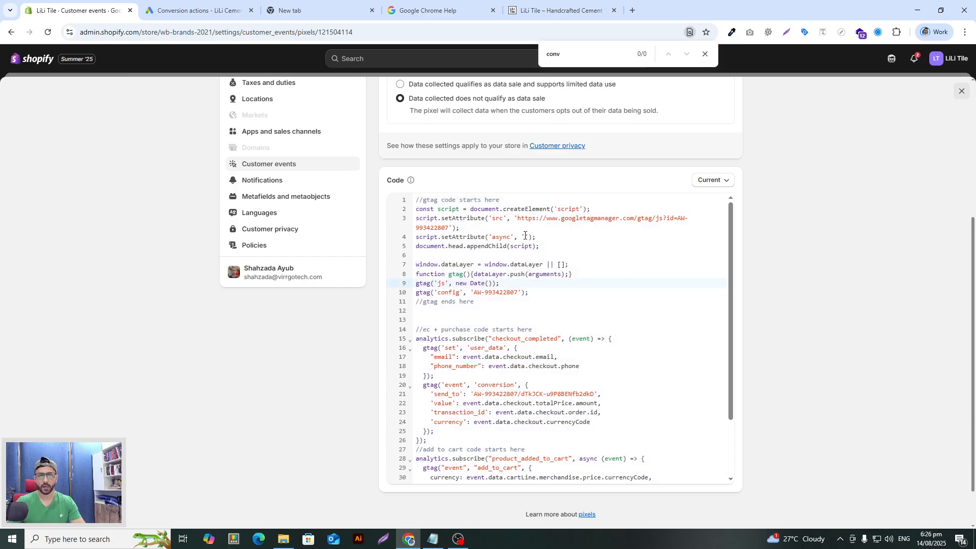
left_click_drag(516, 219, 447, 228)
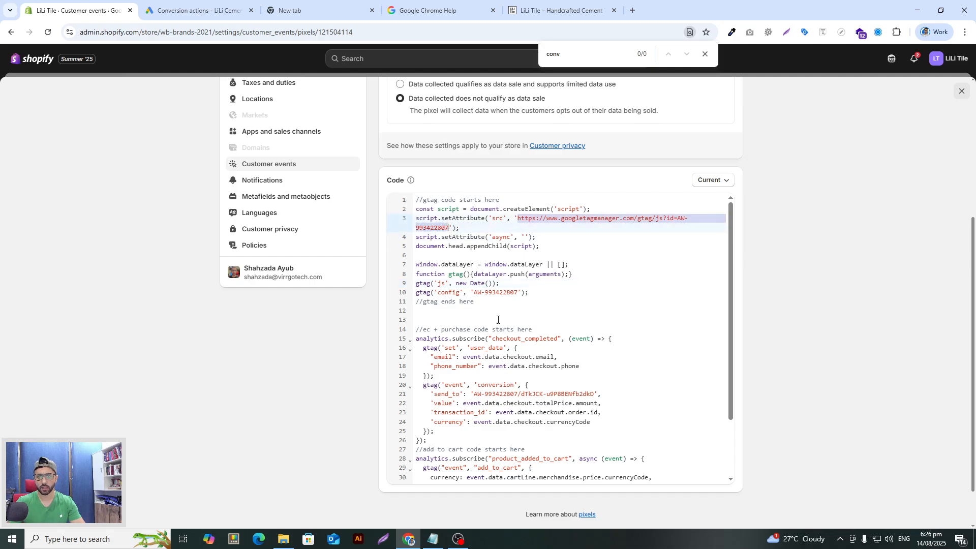
left_click(548, 222)
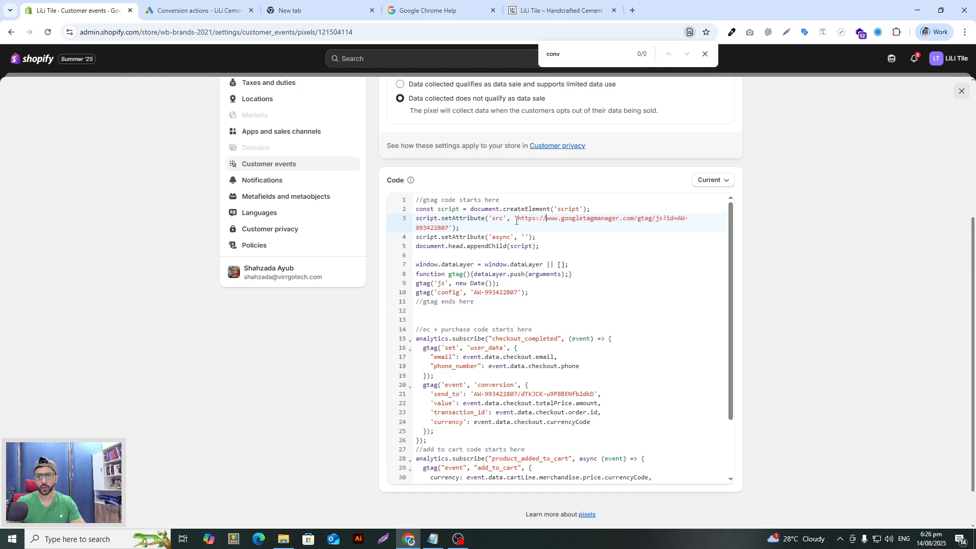
left_click_drag(517, 220, 679, 221)
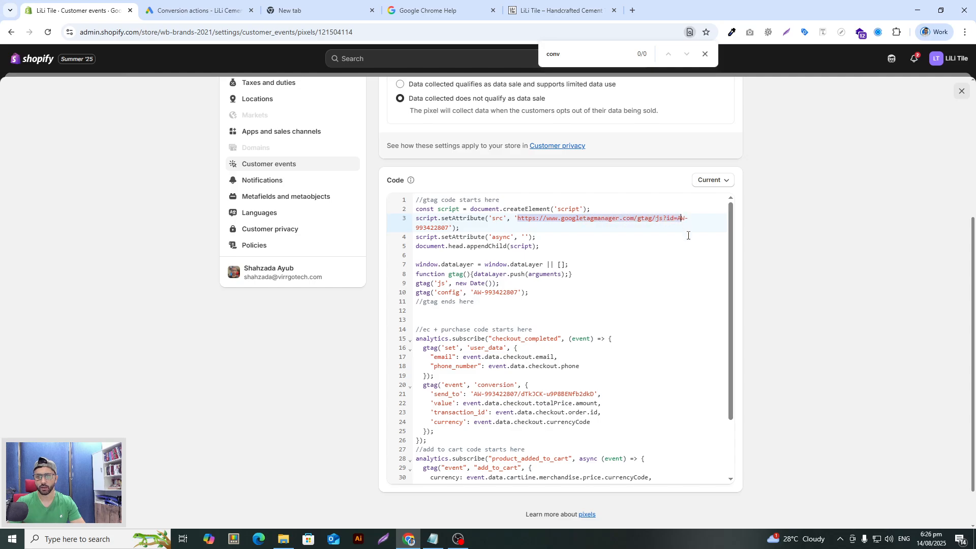
left_click(441, 228)
Step: Switch to Google Ads and open the Cement Tiles - Purchase action's tag setup instructions for installing the tag yourself
left_click(204, 13)
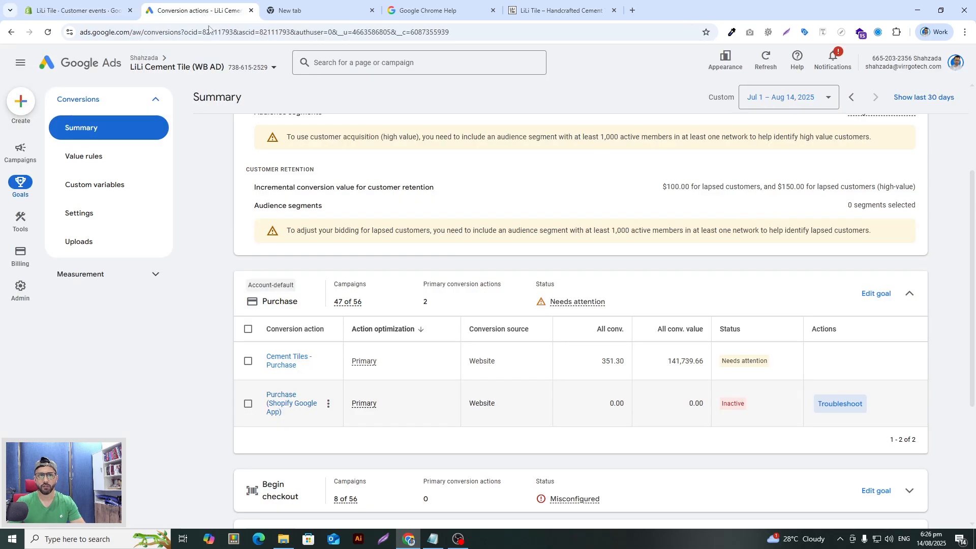
scroll(563, 369, "down", 3)
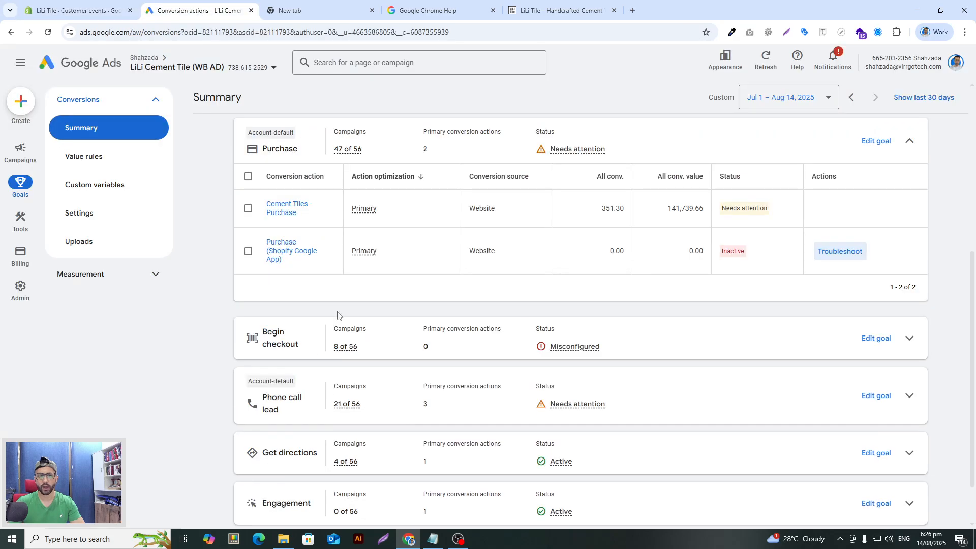
left_click(291, 210)
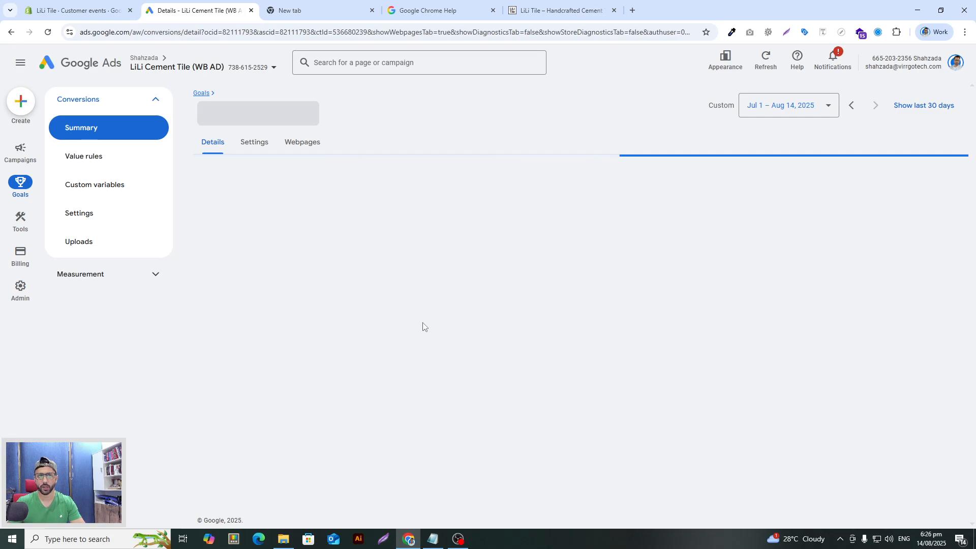
left_click(609, 438)
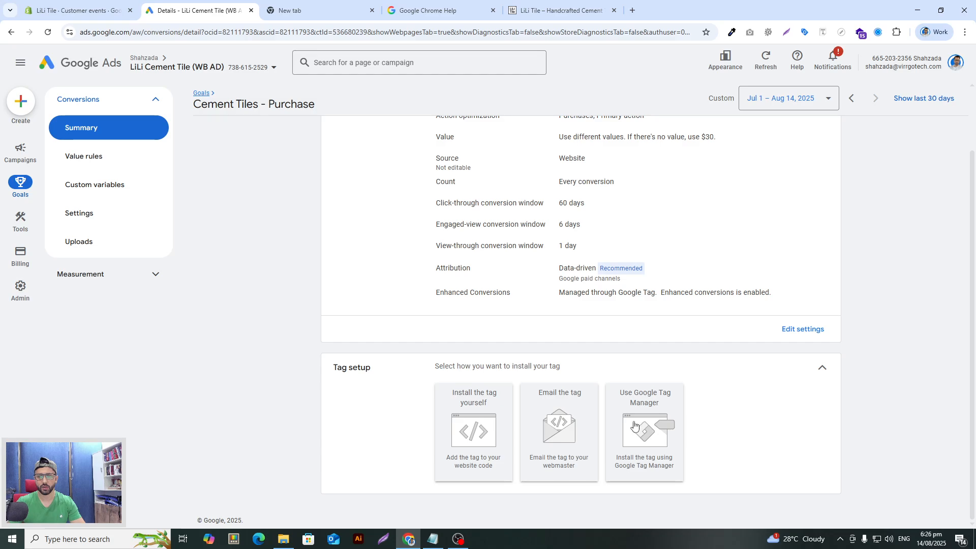
left_click(505, 437)
scroll(498, 427, "down", 5)
scroll(496, 421, "down", 3)
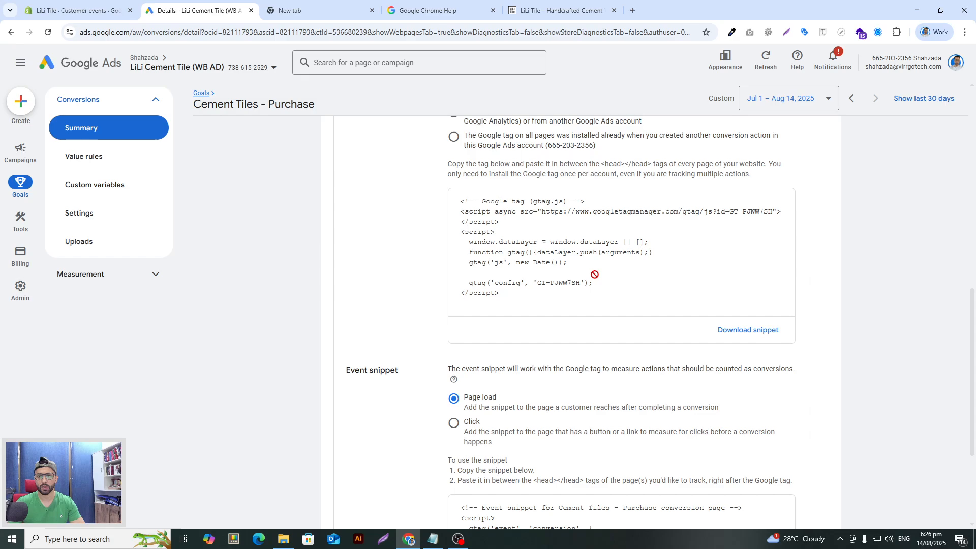
Step: Compare the gtag script URL in the Shopify pixel with the Google tag snippet in Google Ads
left_click(76, 10)
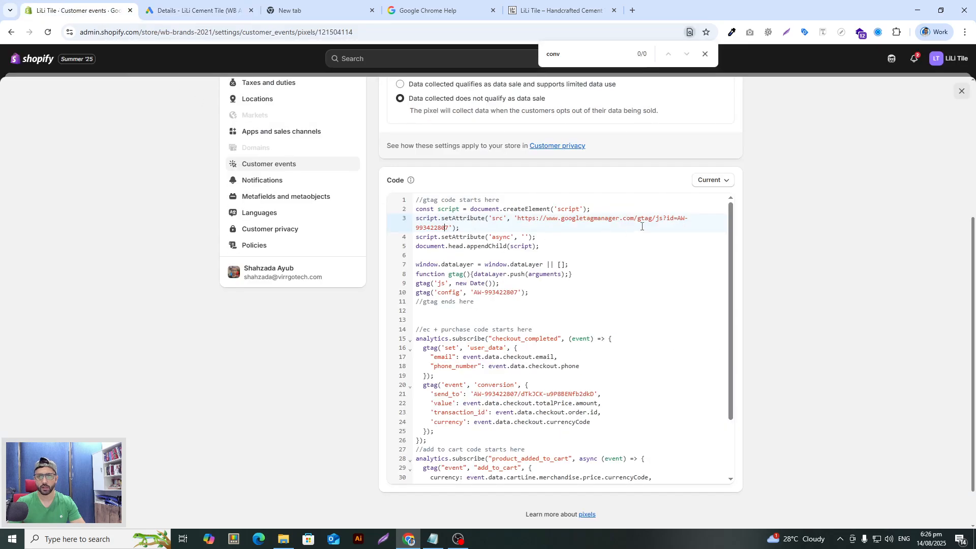
left_click_drag(637, 220, 670, 219)
left_click(167, 7)
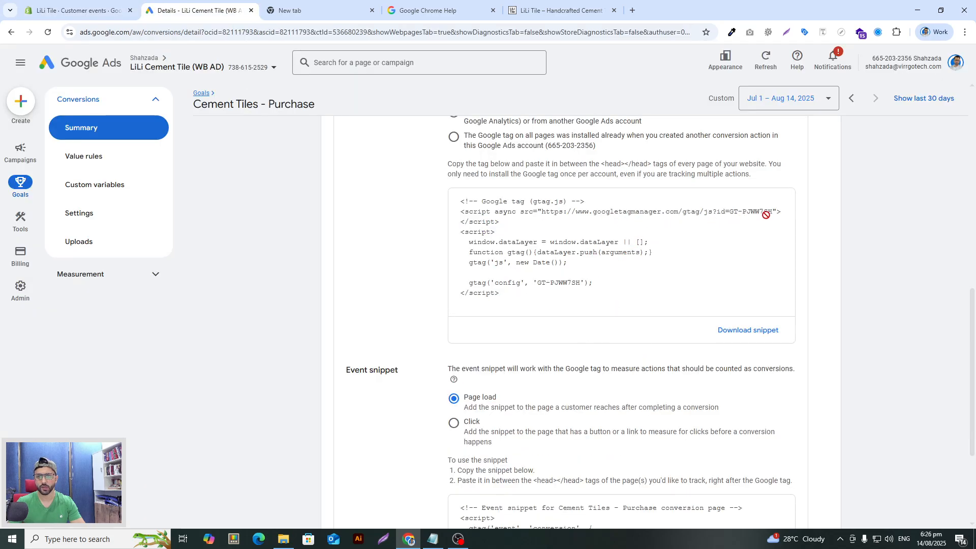
key("ctrl+shift+Tab")
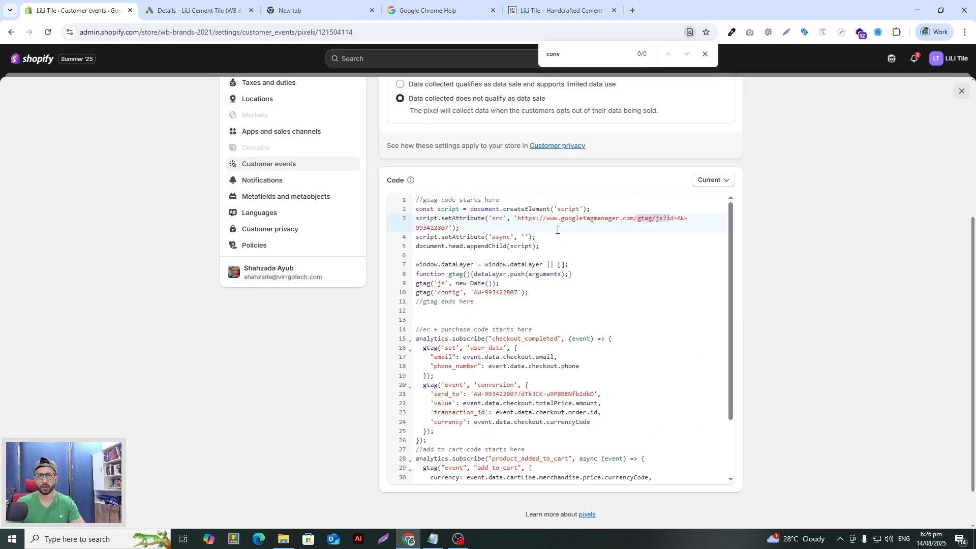
left_click(239, 9)
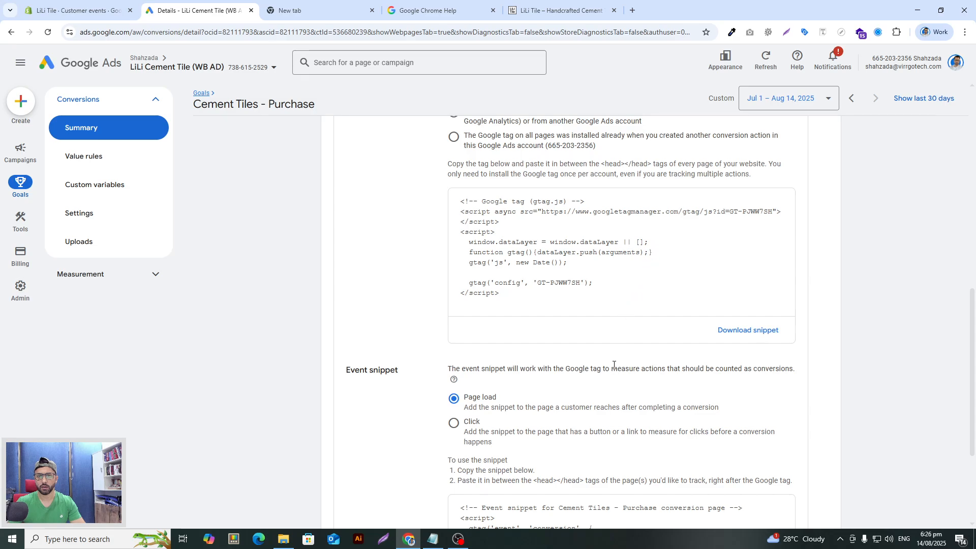
Step: Examine the page-load event snippet for Cement Tiles - Purchase and review the Google tag instructions above it
scroll(613, 364, "down", 3)
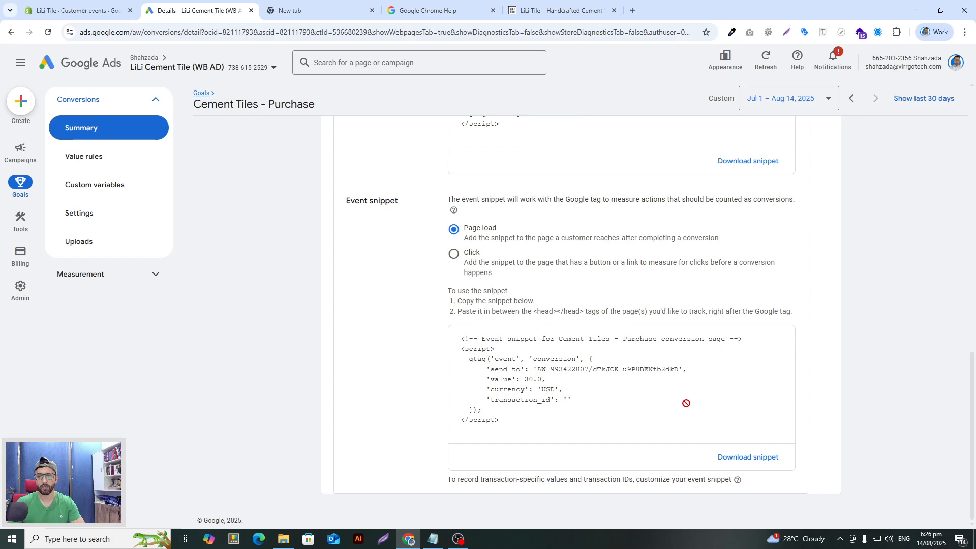
scroll(687, 406, "up", 10)
scroll(687, 407, "down", 9)
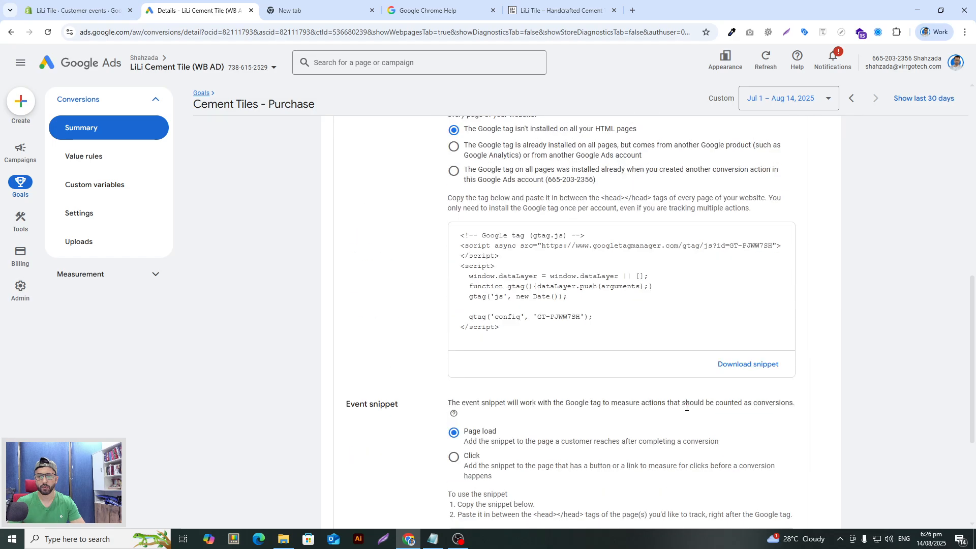
scroll(686, 405, "up", 2)
Step: Return to the Shopify pixel and examine the script URL on line 3 together with its AW conversion ID
left_click(99, 6)
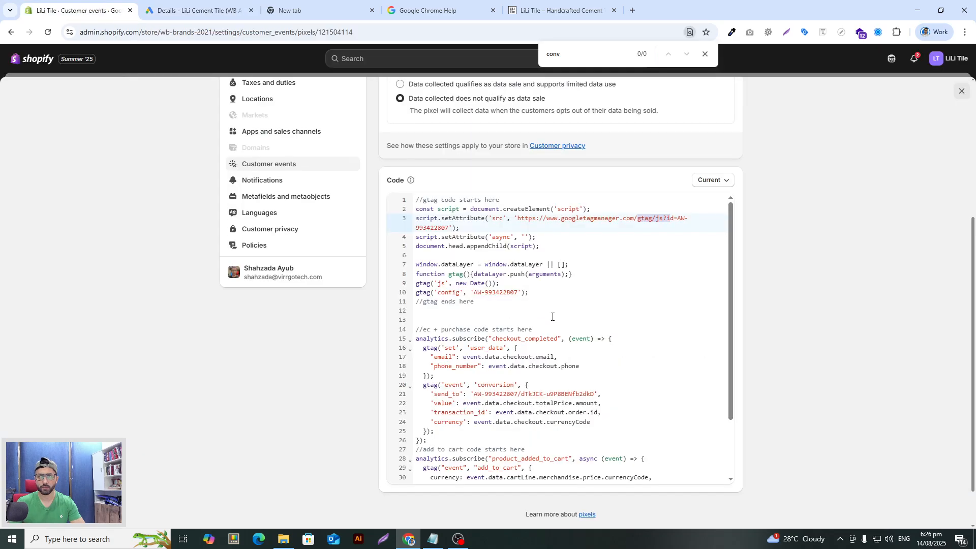
left_click(675, 218)
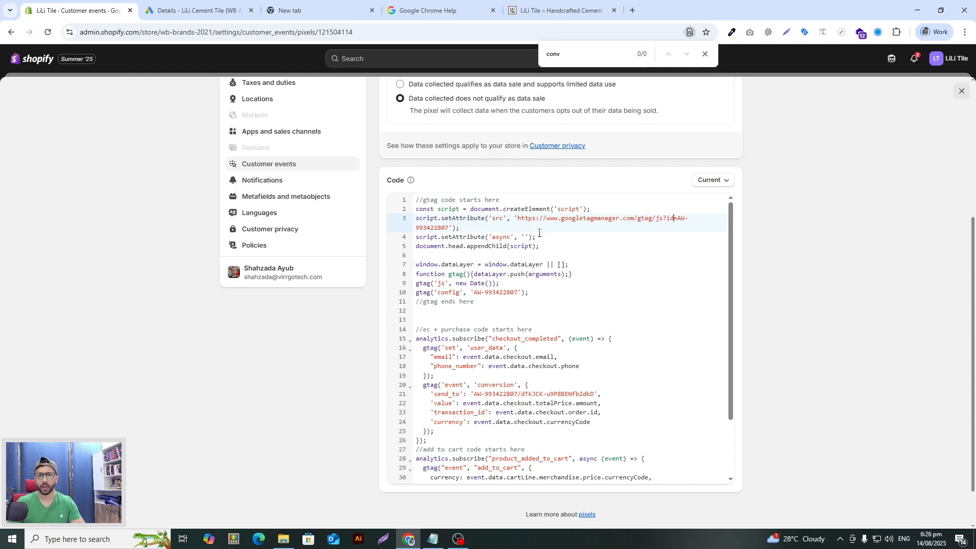
left_click_drag(691, 218, 528, 217)
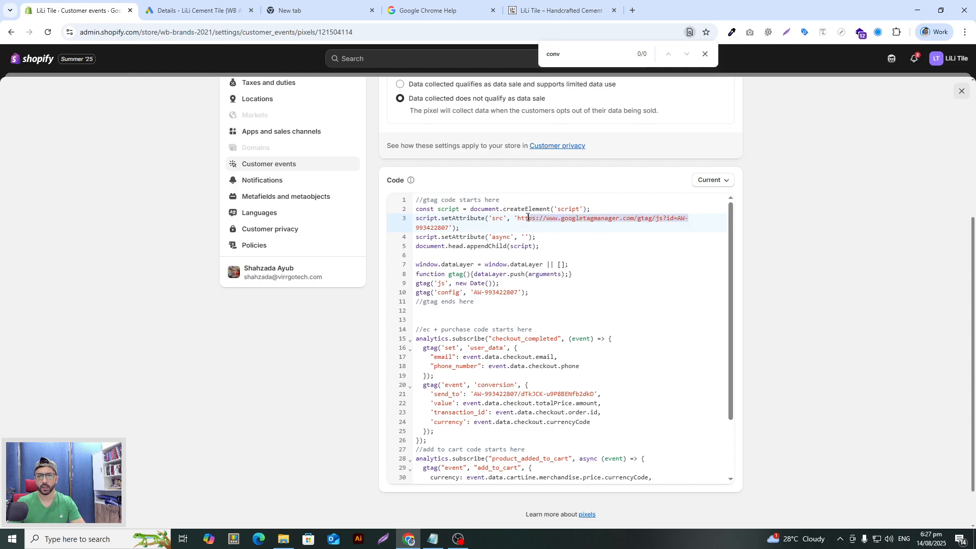
left_click(569, 233)
left_click_drag(518, 217, 682, 226)
left_click(682, 224)
left_click_drag(463, 227, 446, 228)
left_click_drag(518, 220, 676, 220)
left_click(671, 228)
left_click_drag(677, 217, 448, 227)
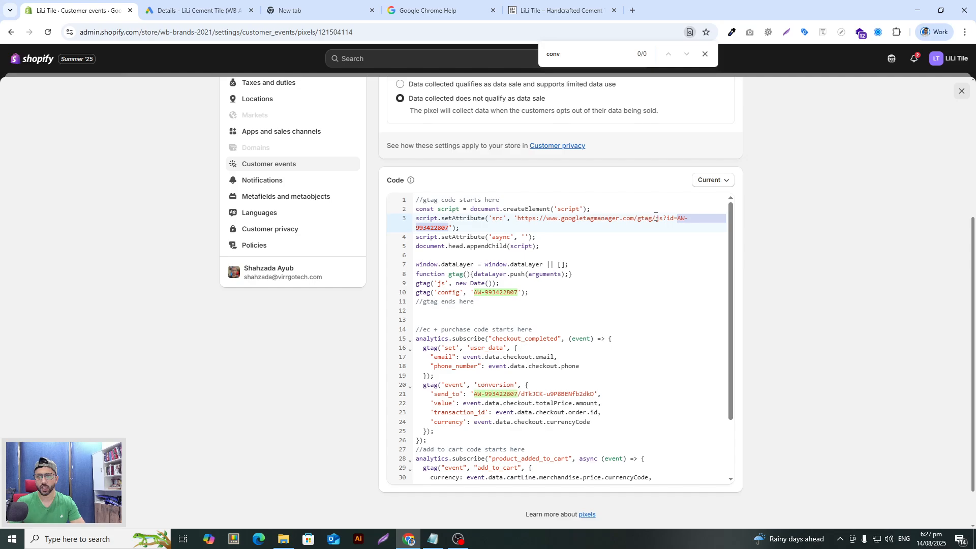
Step: Check the conversion ID in the Google Ads event snippet against the ID in the pixel's script URL
key("ctrl+Tab")
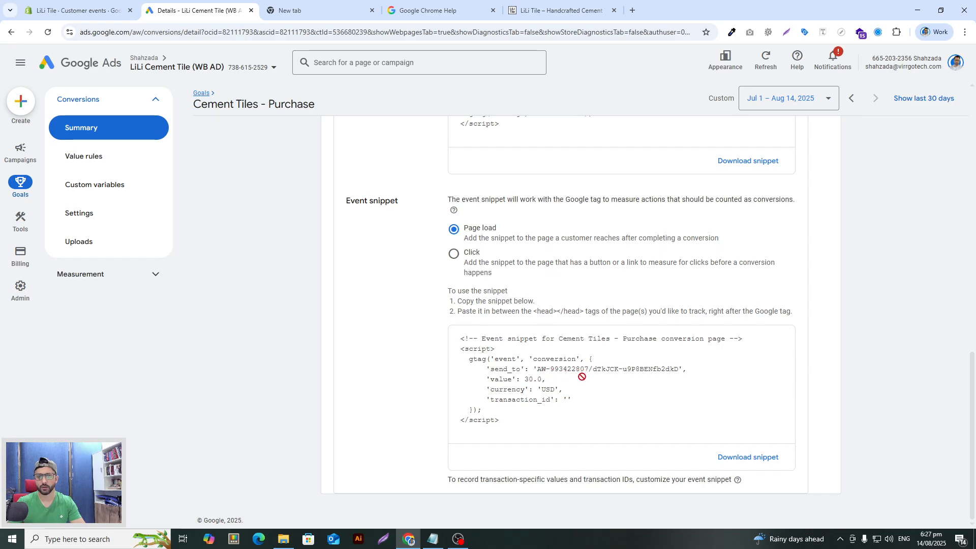
scroll(580, 382, "up", 1)
scroll(580, 386, "down", 1)
left_click(78, 10)
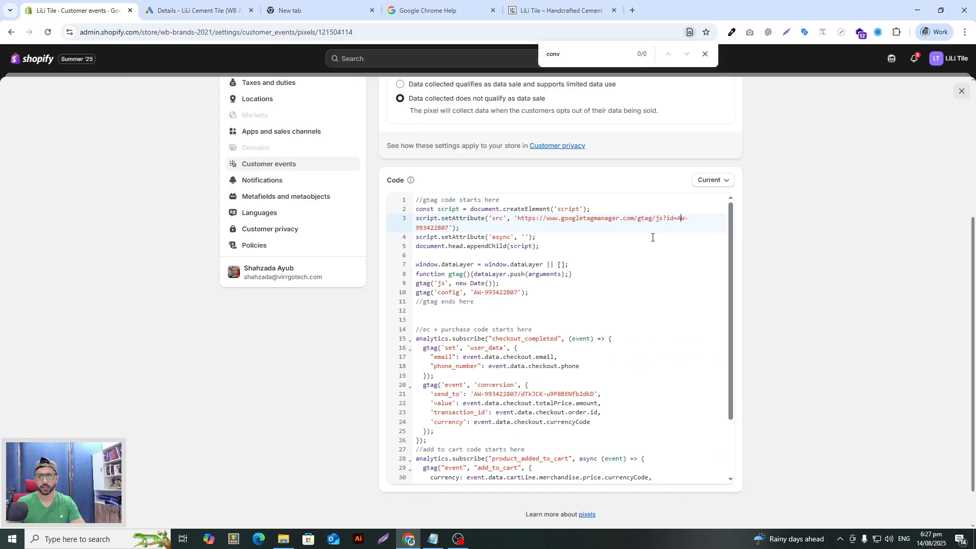
left_click_drag(449, 227, 432, 228)
Step: Compare the send_to conversion ID and label in the pixel's purchase event with the Google Ads event snippet
left_click(547, 404)
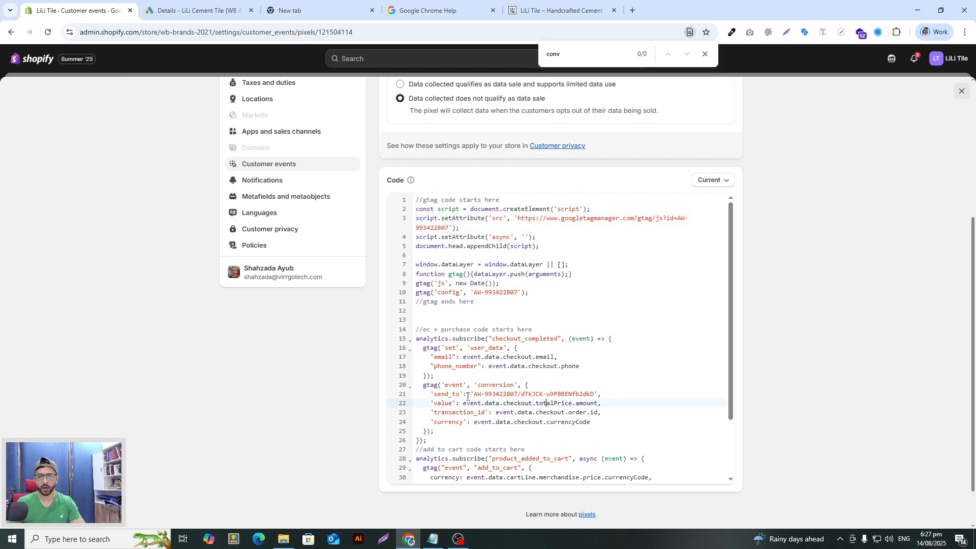
left_click_drag(475, 395, 597, 394)
left_click(492, 394)
left_click_drag(482, 394, 594, 395)
key("ctrl+Tab")
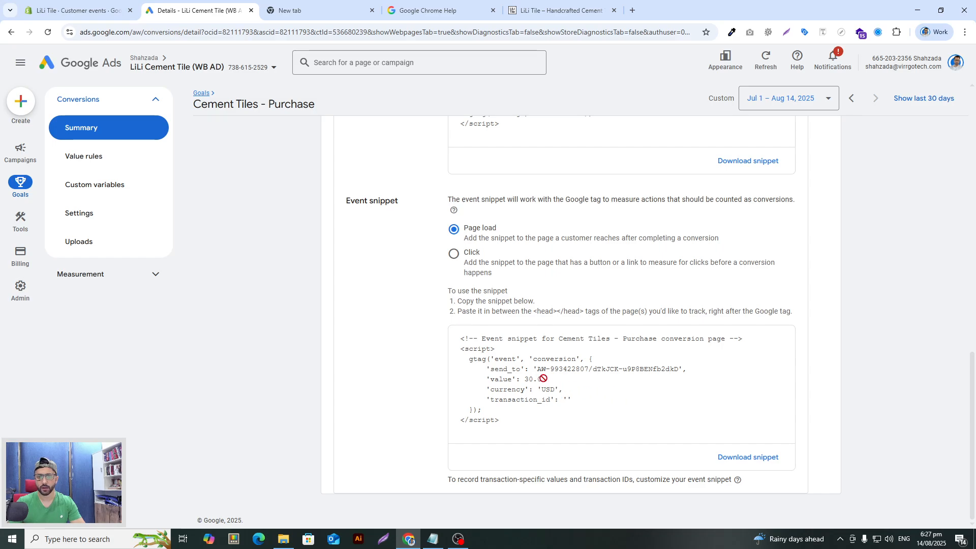
left_click(82, 10)
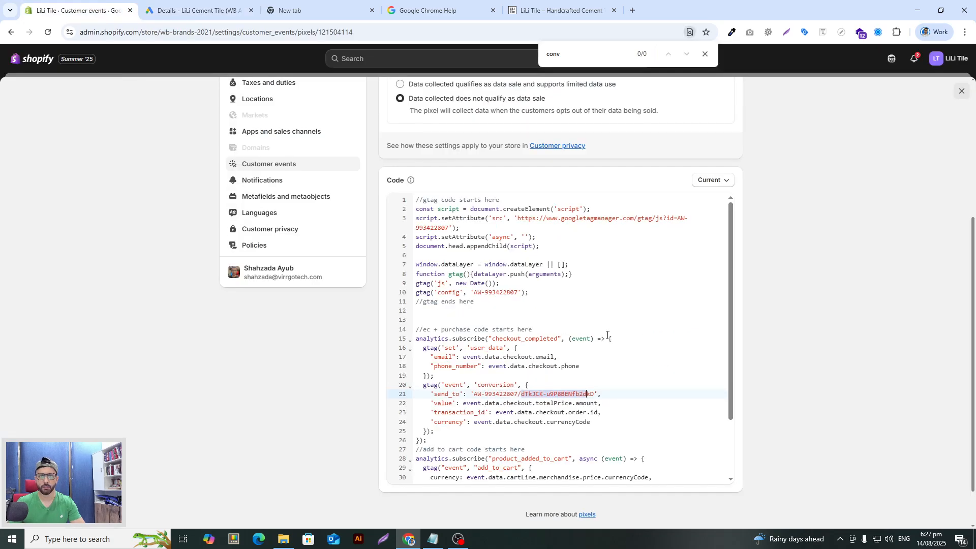
left_click_drag(595, 393, 467, 394)
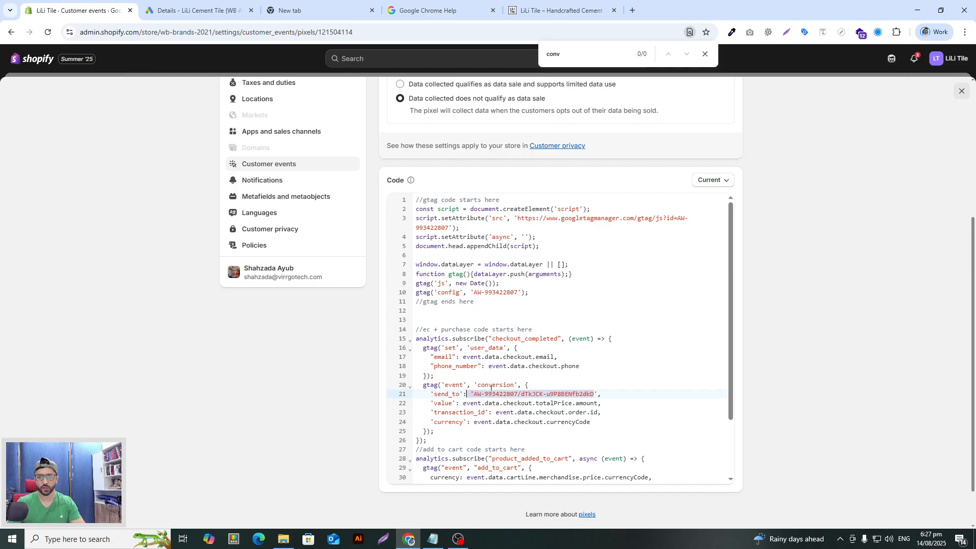
Step: Review the conversion ID in the pixel's config line and script URL, and the full send_to value in the purchase event
scroll(528, 408, "down", 2)
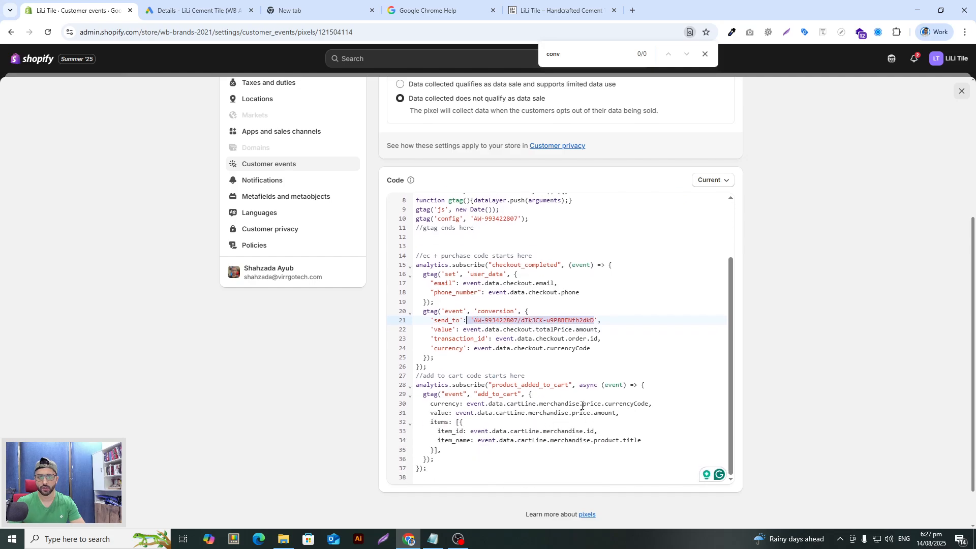
scroll(582, 405, "up", 2)
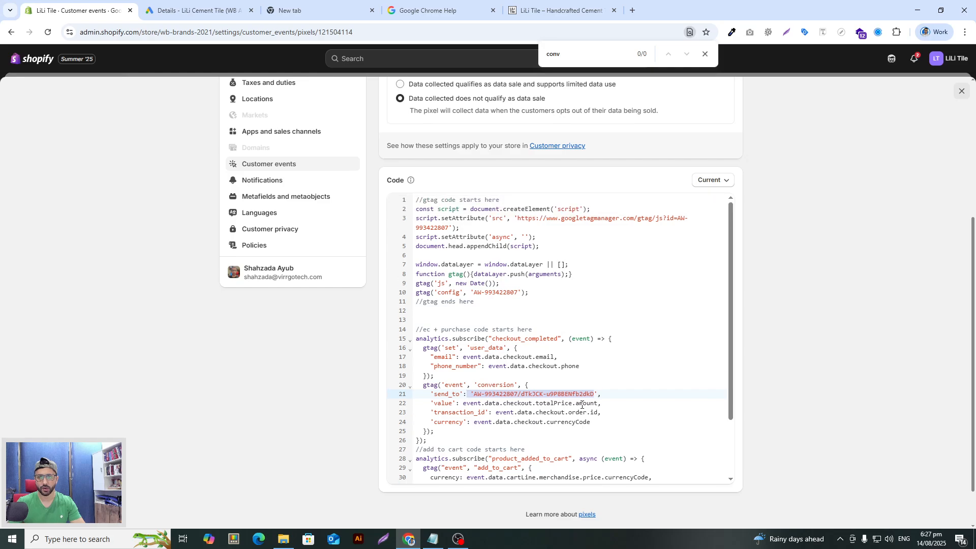
left_click_drag(518, 294, 473, 292)
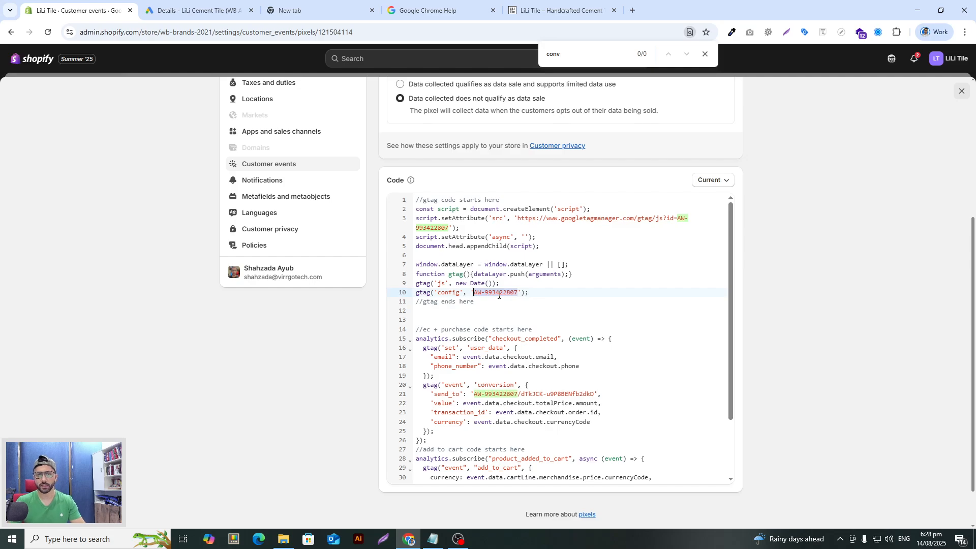
left_click(610, 229)
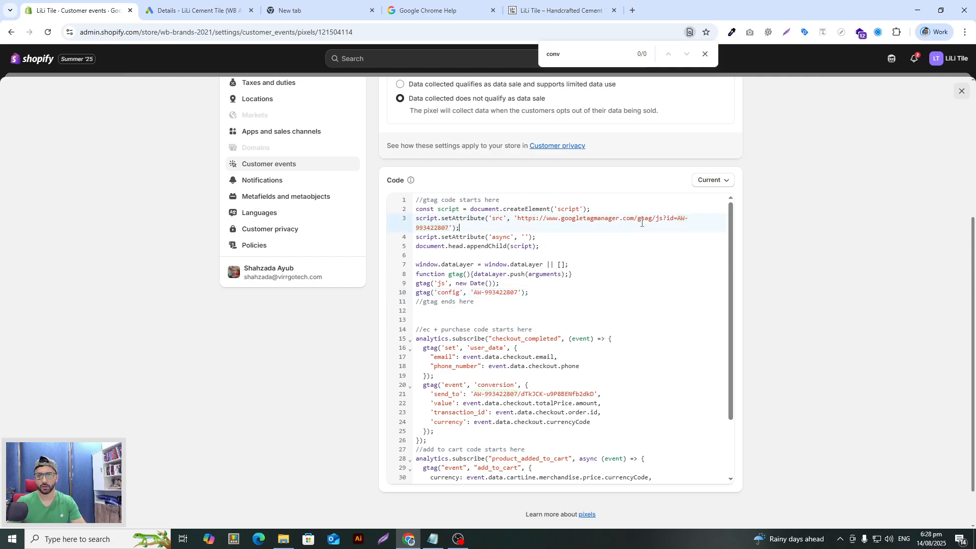
left_click(678, 219, "shift")
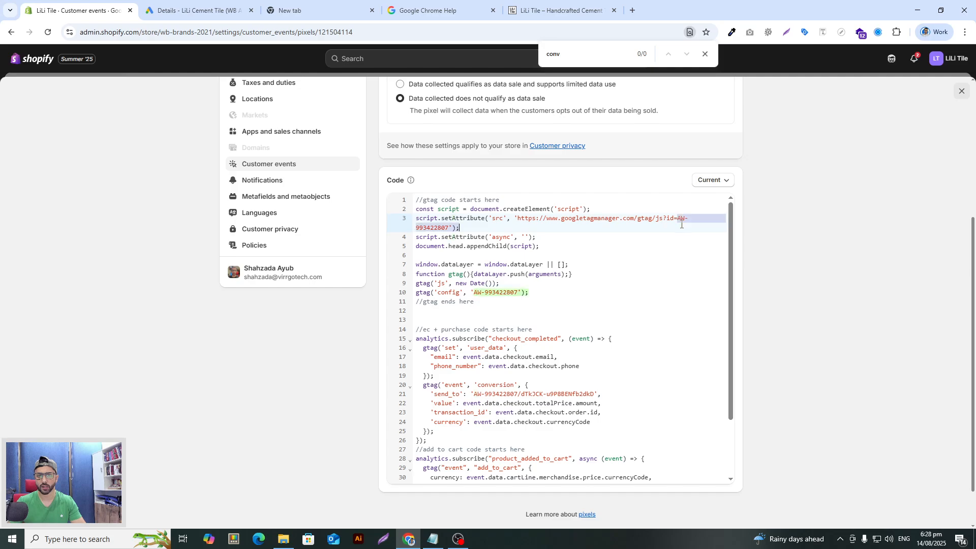
left_click(446, 228)
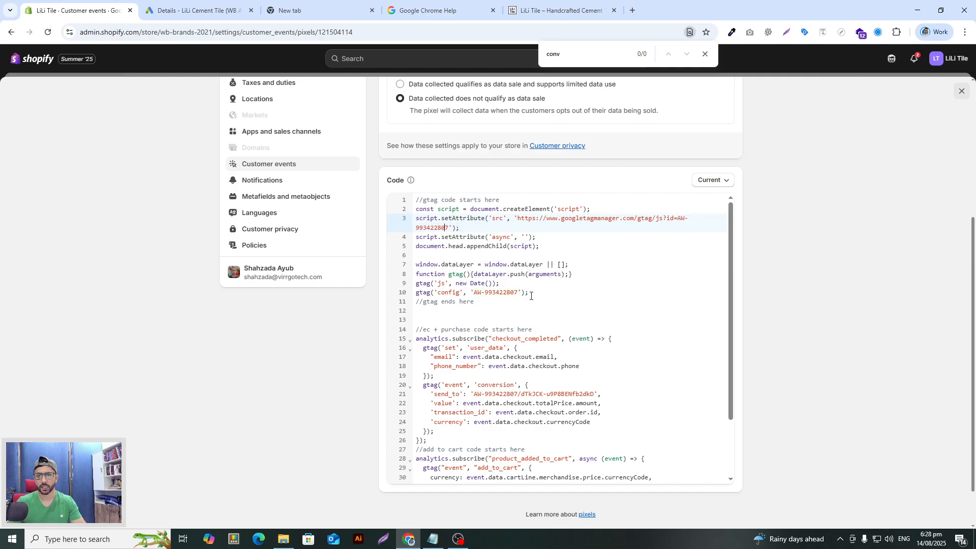
left_click_drag(474, 394, 593, 394)
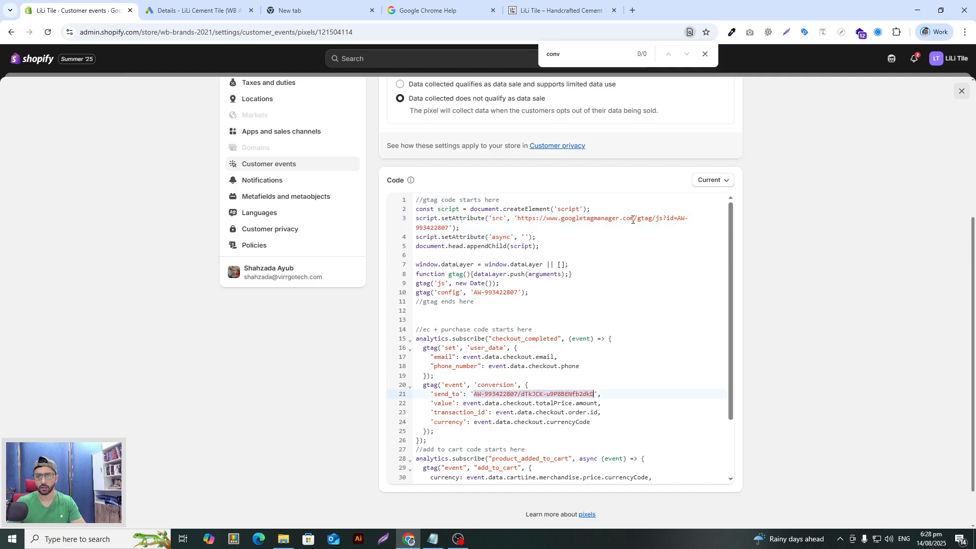
Step: Recheck the AW conversion ID in the script URL on line 3 and in the config line of the pixel code
left_click_drag(677, 219, 446, 228)
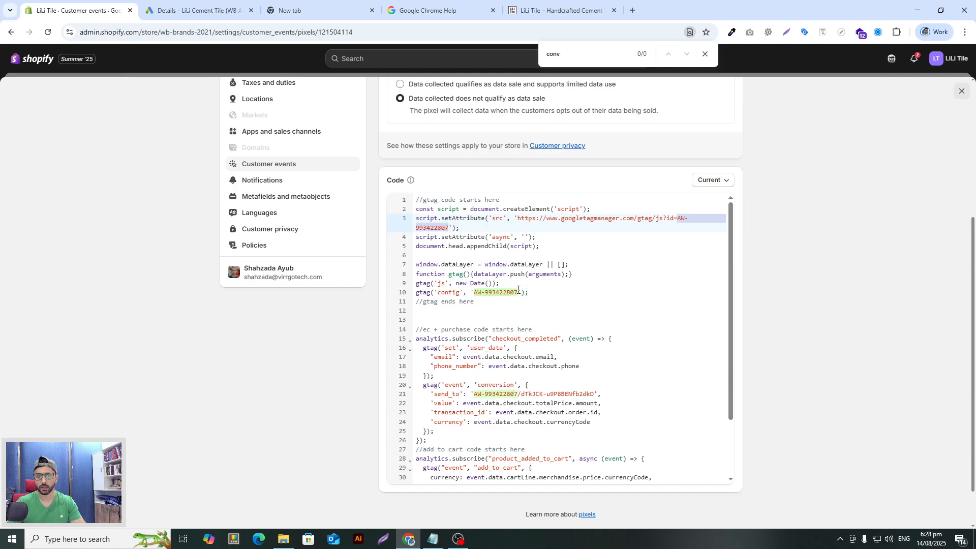
left_click_drag(518, 290, 490, 295)
scroll(648, 385, "down", 3)
scroll(647, 386, "up", 2)
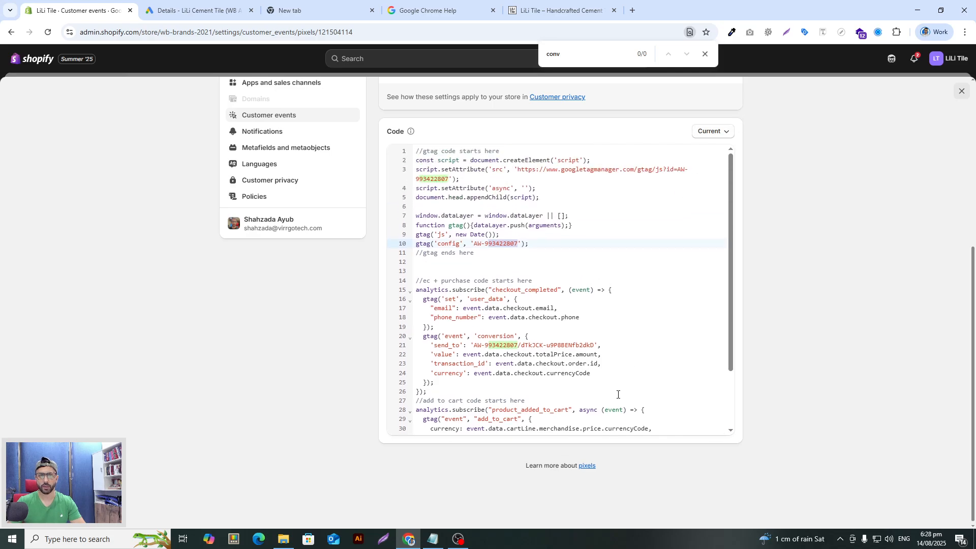
scroll(435, 344, "up", 5)
scroll(440, 351, "down", 4)
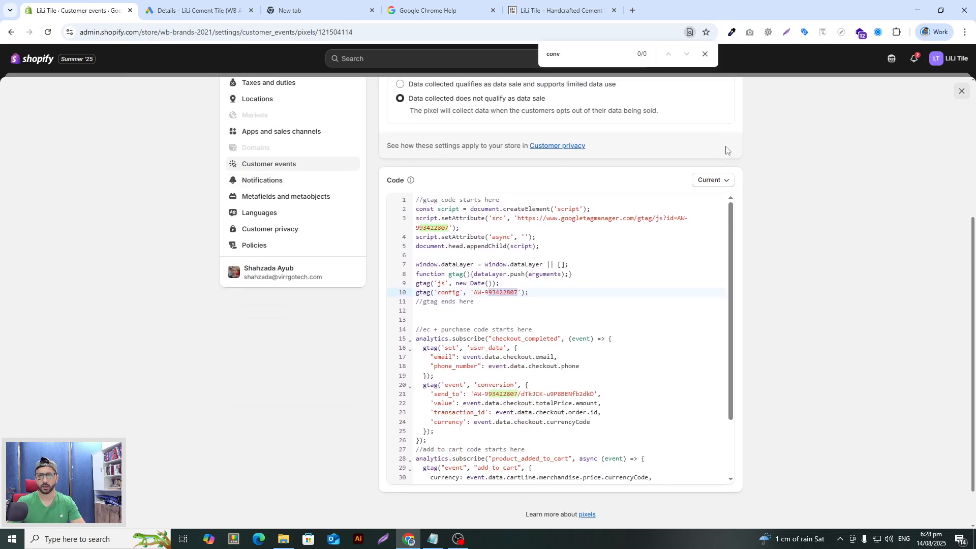
Step: Start a storefront test of the Google Ads Conversion Tracking pixel and open the Tiffany 5"x10" Hexagon Floor & Wall Tile product page
scroll(782, 321, "down", 1)
scroll(787, 321, "up", 5)
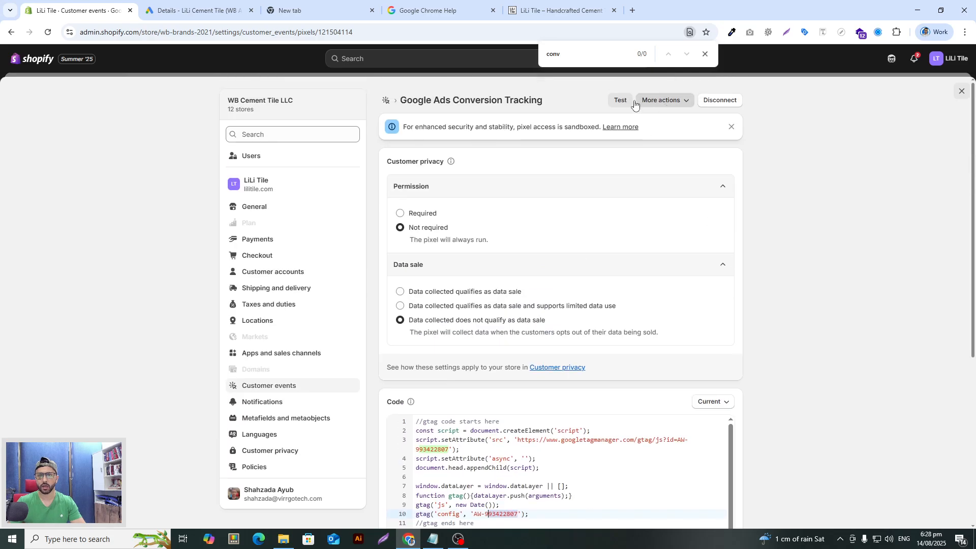
left_click(664, 101)
left_click(620, 101)
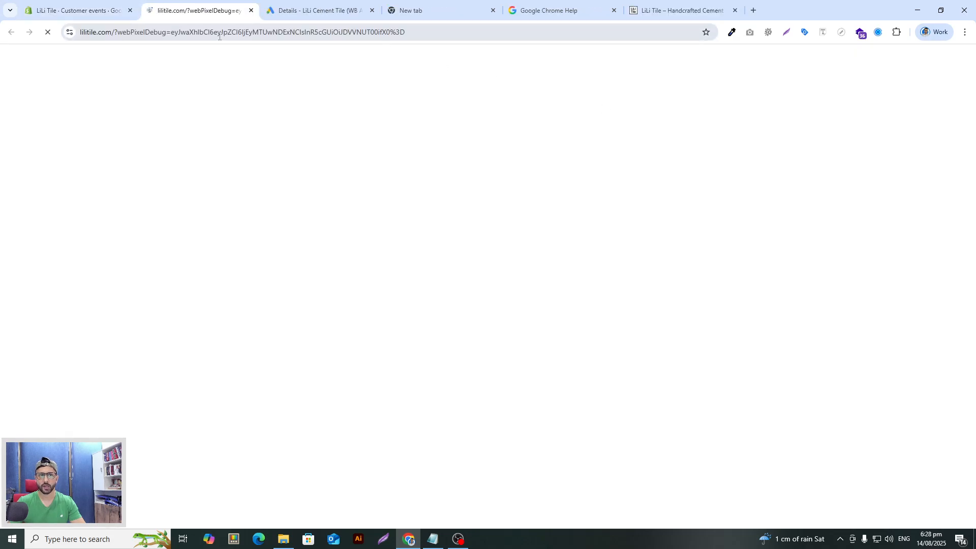
scroll(506, 234, "down", 15)
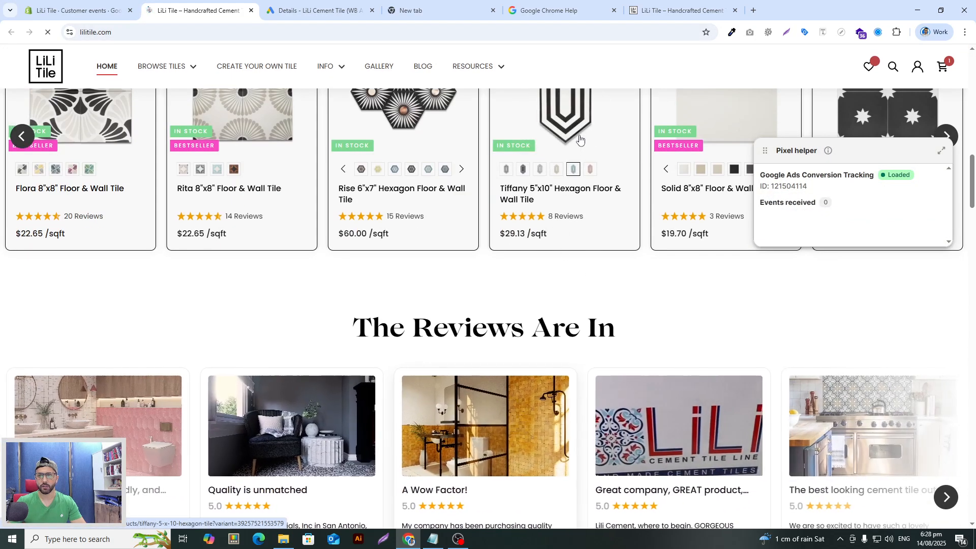
left_click(577, 147)
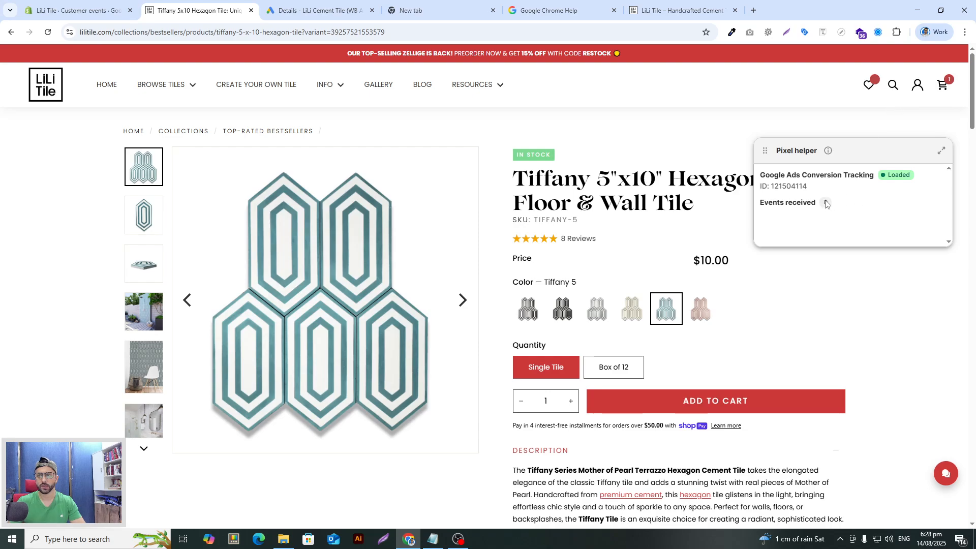
Step: Add one single Tiffany 5 tile to the cart to test the pixel's add-to-cart event
left_click(896, 33)
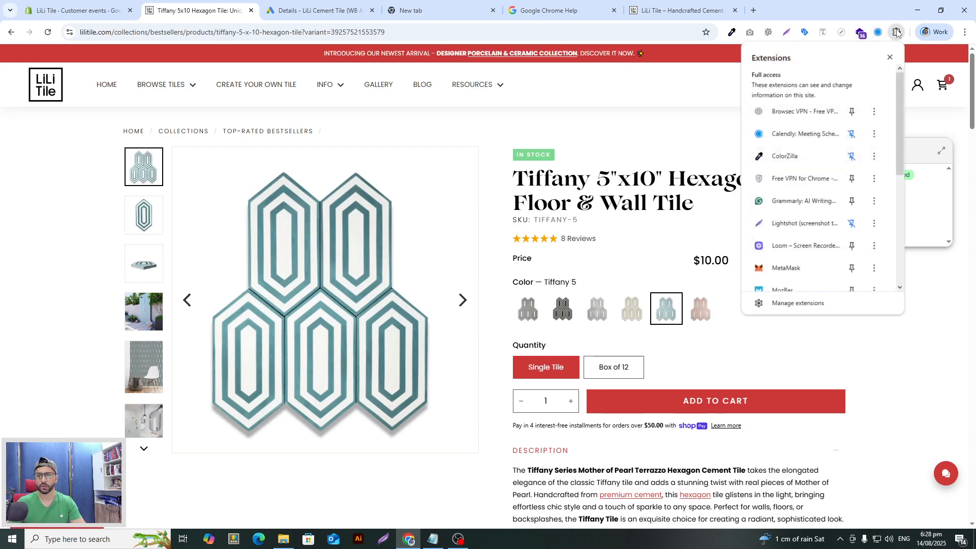
left_click(689, 111)
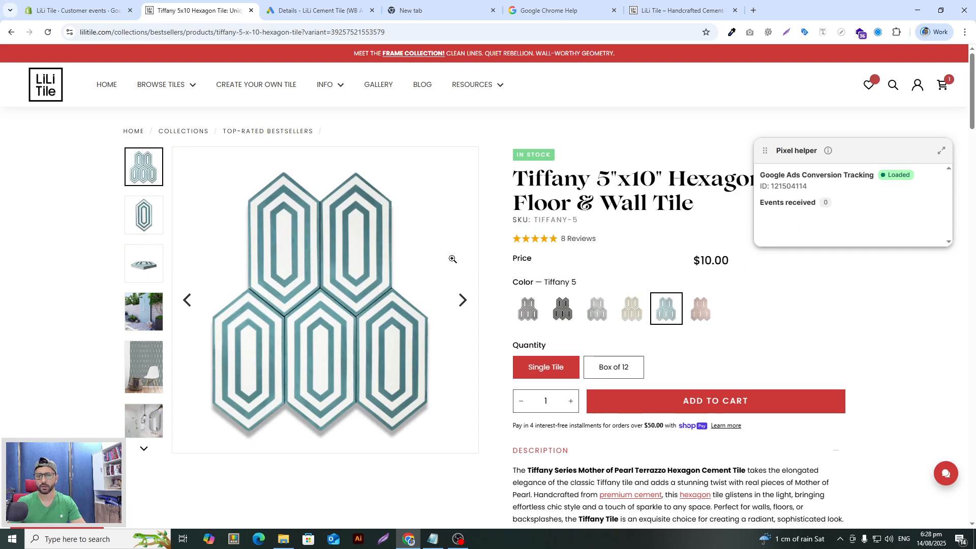
scroll(455, 259, "down", 2)
left_click(727, 294)
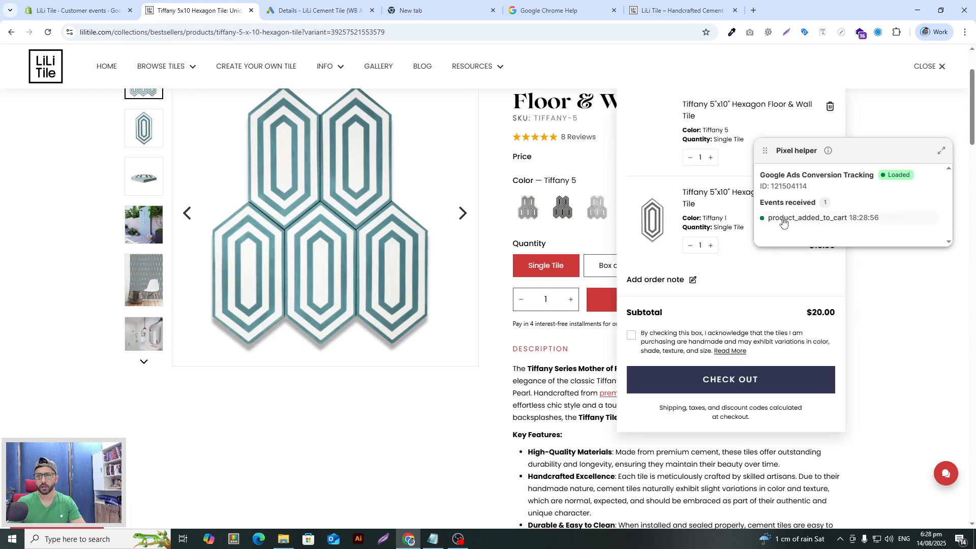
Step: Check the product_added_to_cart event in the Shopify pixel code against the Pixel helper's event on the storefront
left_click(76, 10)
scroll(504, 356, "down", 6)
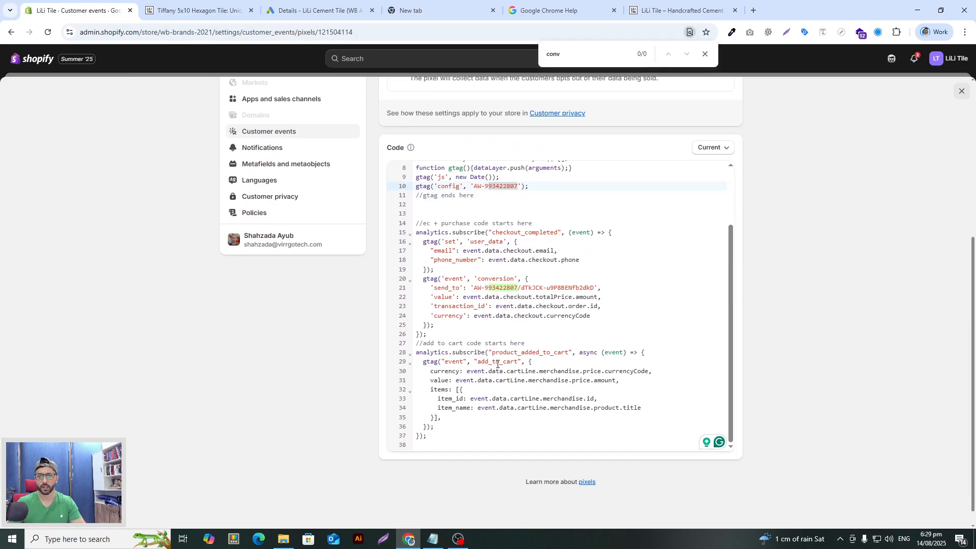
left_click_drag(490, 355, 572, 351)
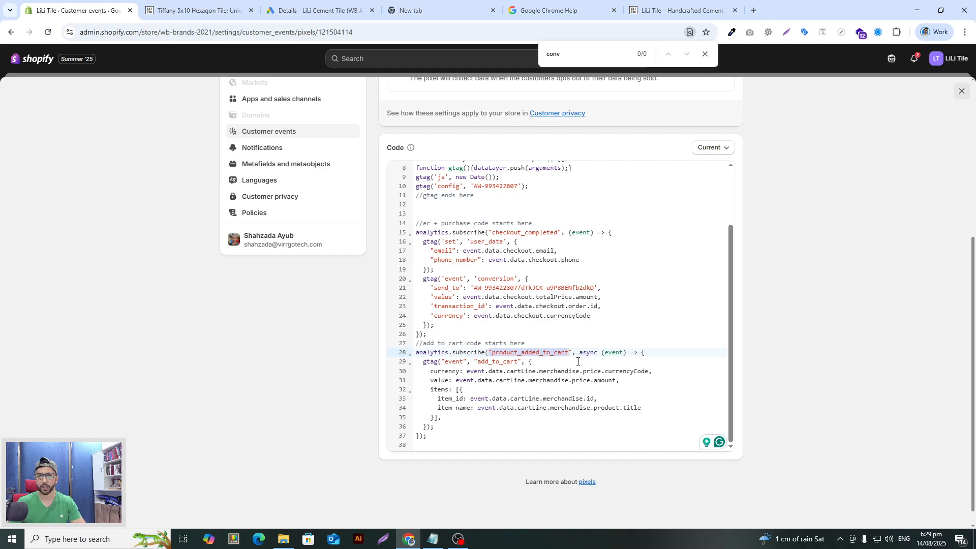
left_click(198, 10)
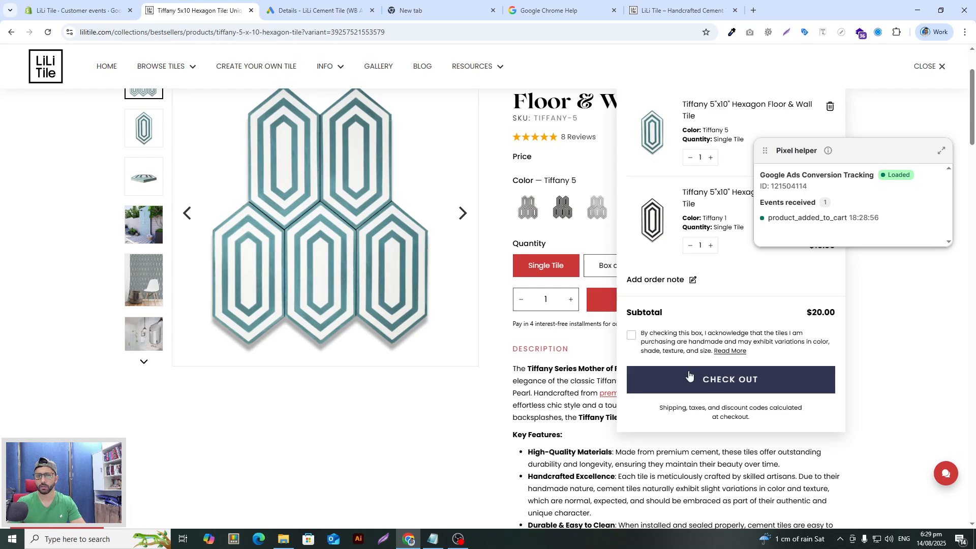
Step: Return to the Shopify pixel code, examine its checkout_completed purchase event, and close the in-page search
left_click(82, 11)
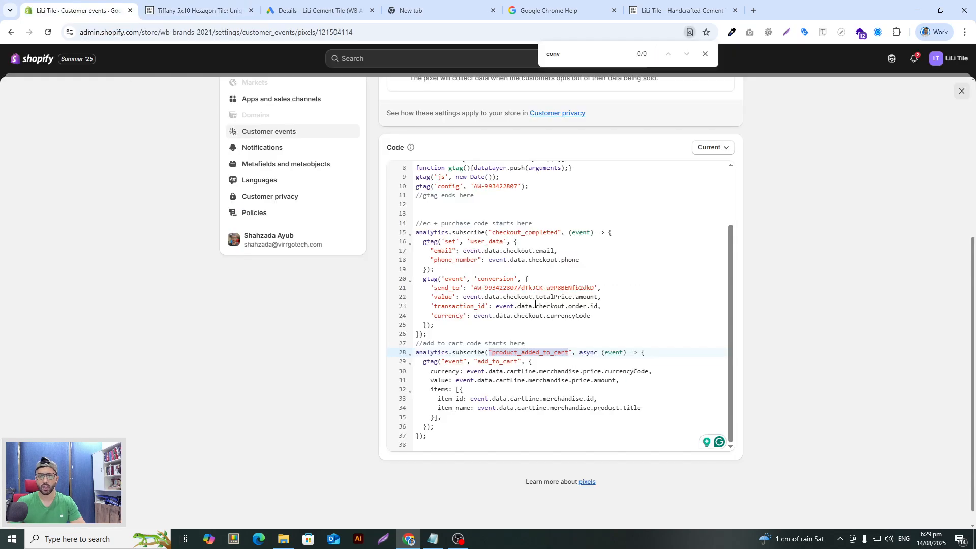
scroll(528, 300, "up", 1)
left_click_drag(491, 286, 550, 284)
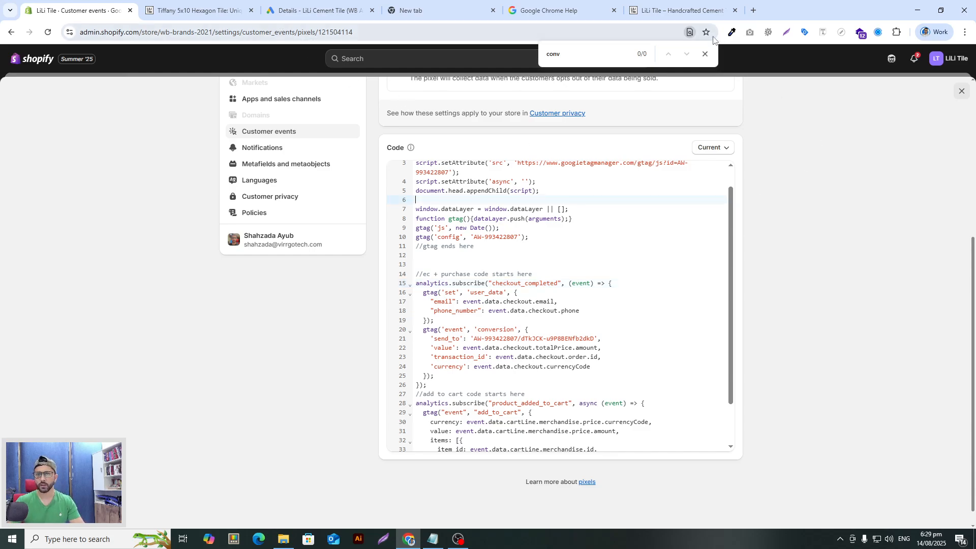
left_click(705, 54)
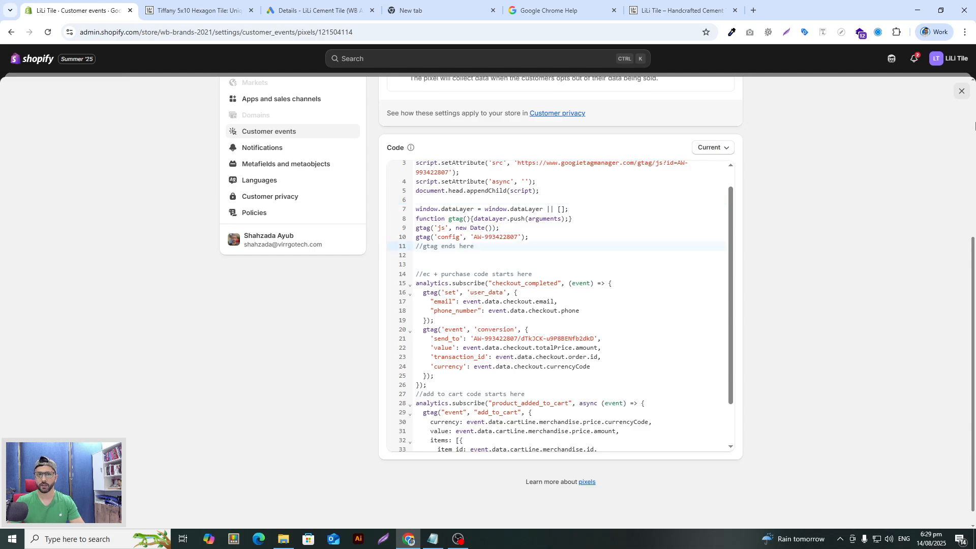
scroll(910, 251, "up", 5)
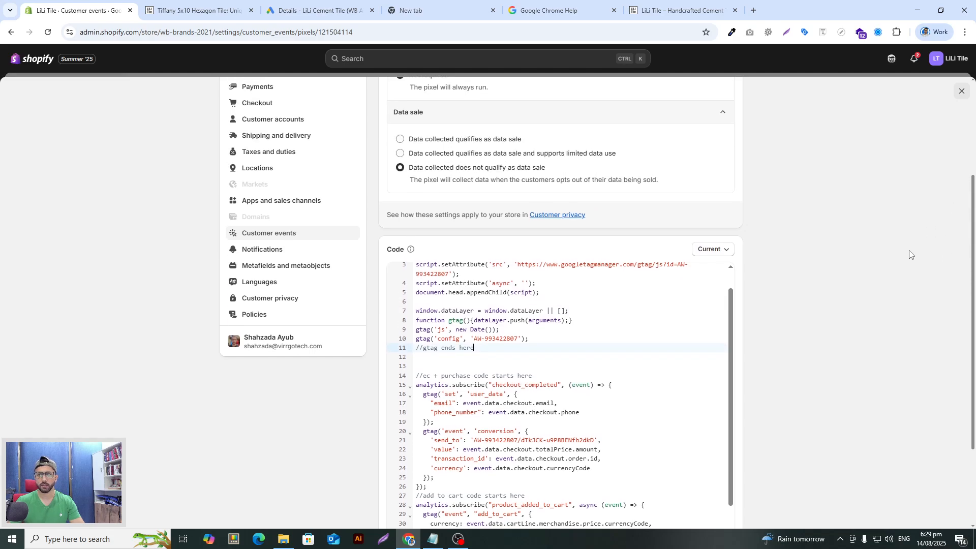